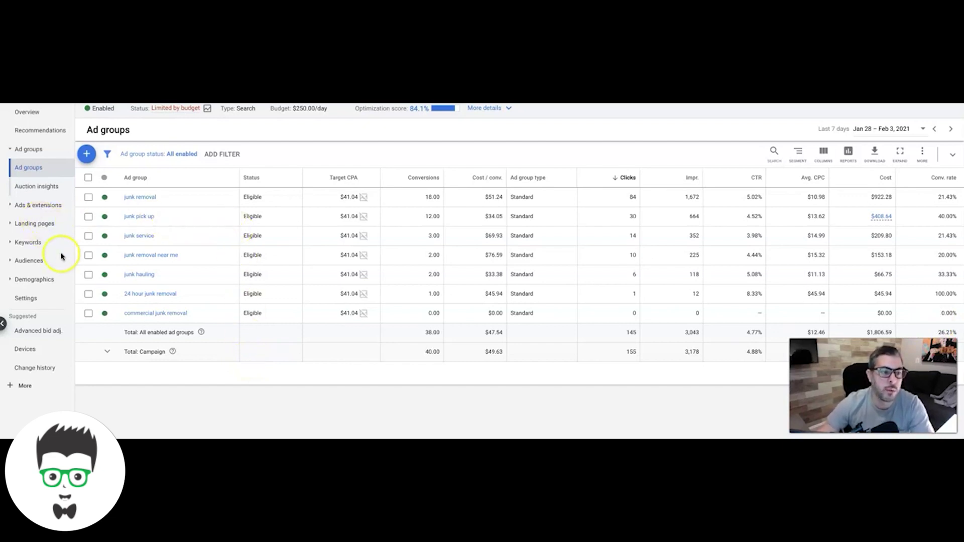
Set the reporting date range to the last 30 days and open the campaign's search keywords report.
{"action": "left_click", "coordinate": [871, 131]}
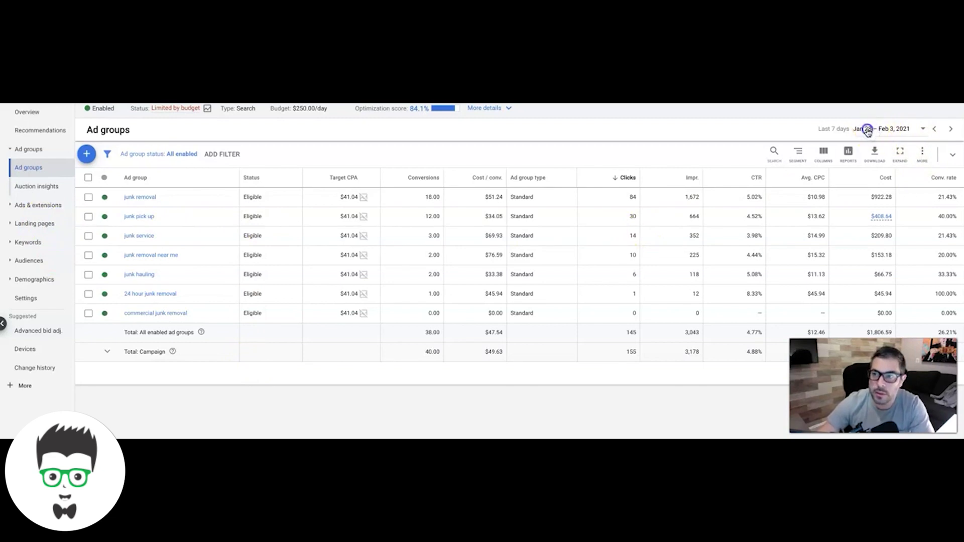
{"action": "left_click", "coordinate": [770, 269]}
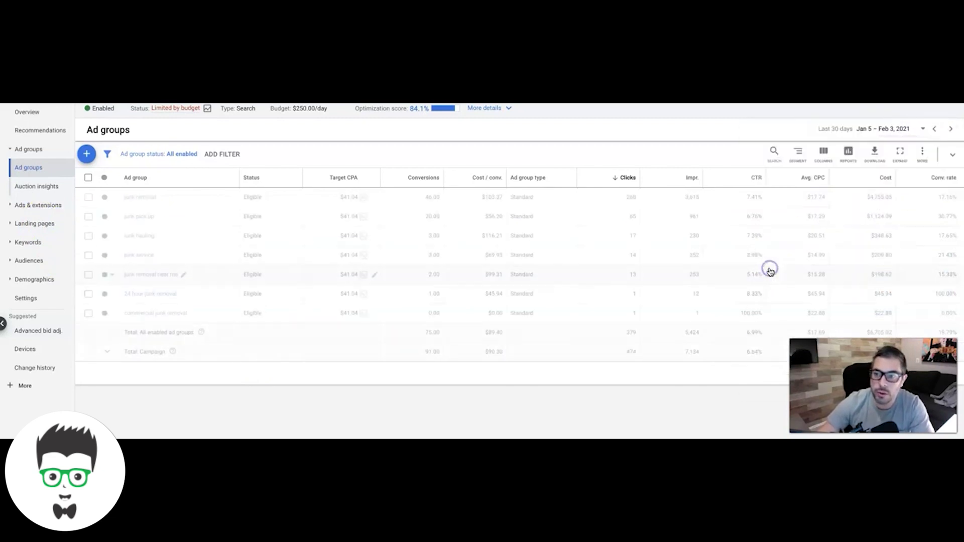
{"action": "left_click", "coordinate": [21, 242]}
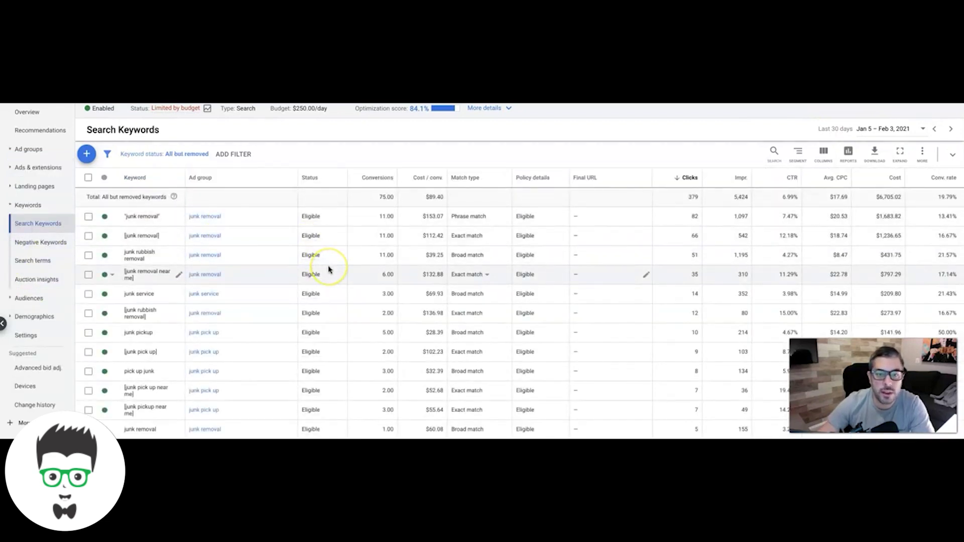
Pause the exact match keyword [junk pickup] in the junk pick up ad group.
{"action": "scroll", "coordinate": [329, 270], "scroll_direction": "down", "scroll_amount": 1}
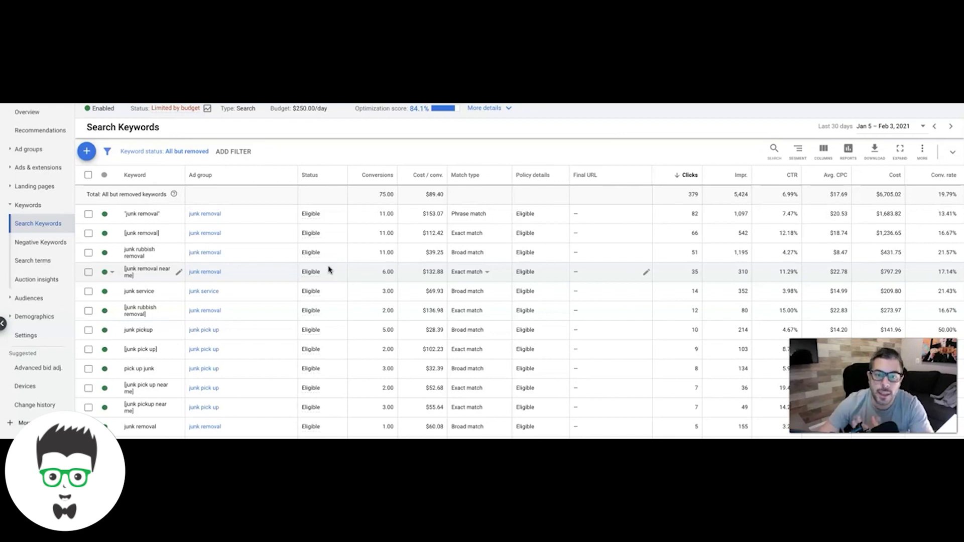
{"action": "left_click", "coordinate": [394, 282]}
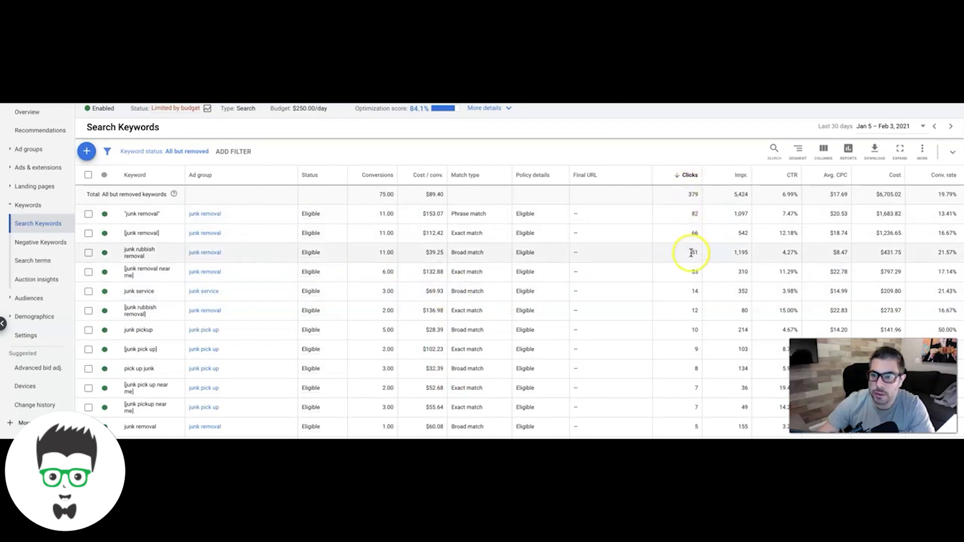
{"action": "scroll", "coordinate": [647, 311], "scroll_direction": "down", "scroll_amount": 2}
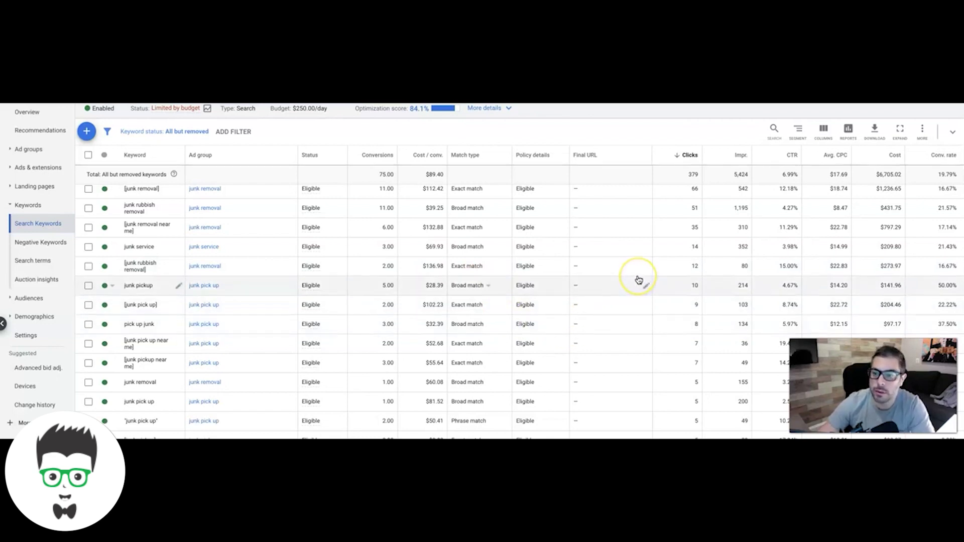
{"action": "scroll", "coordinate": [457, 276], "scroll_direction": "up", "scroll_amount": 3}
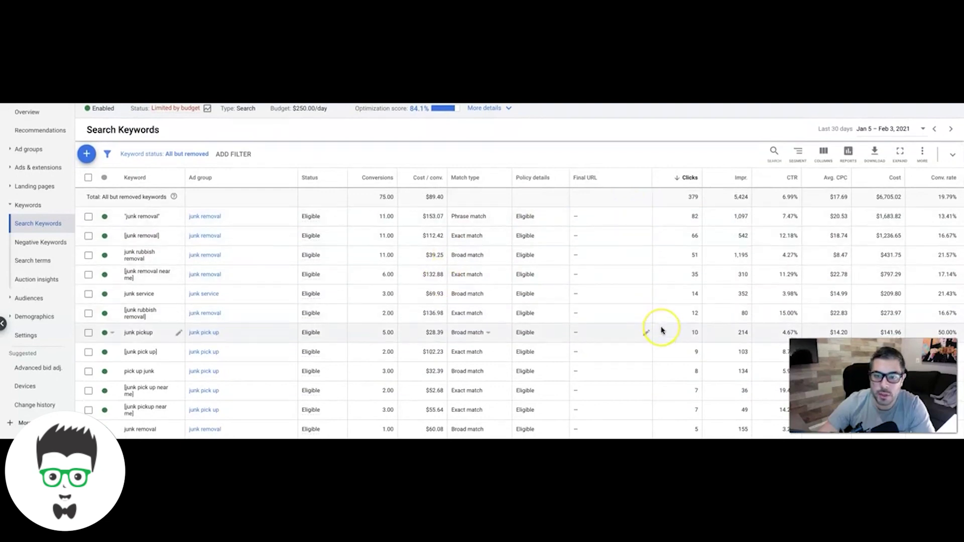
{"action": "scroll", "coordinate": [661, 330], "scroll_direction": "down", "scroll_amount": 2}
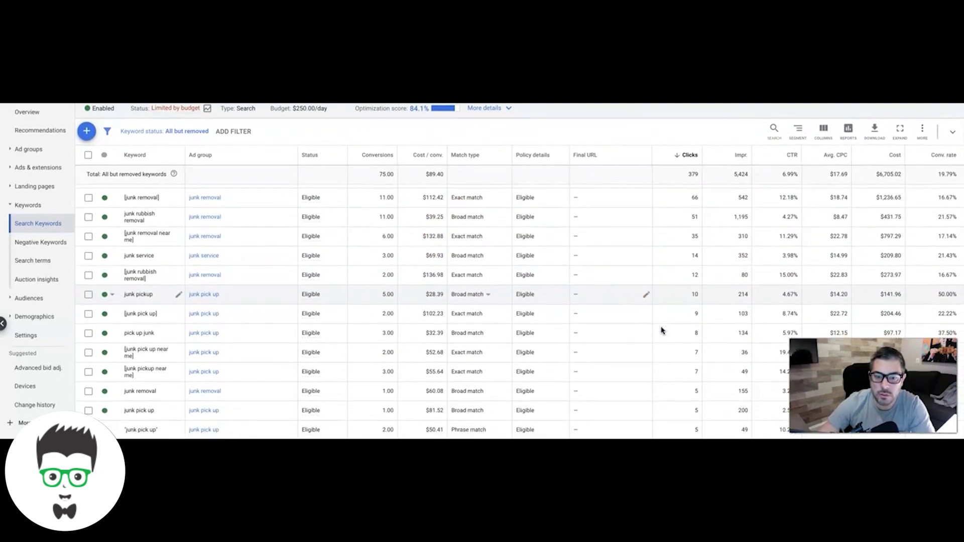
{"action": "scroll", "coordinate": [662, 330], "scroll_direction": "down", "scroll_amount": 2}
{"action": "left_click", "coordinate": [600, 385]}
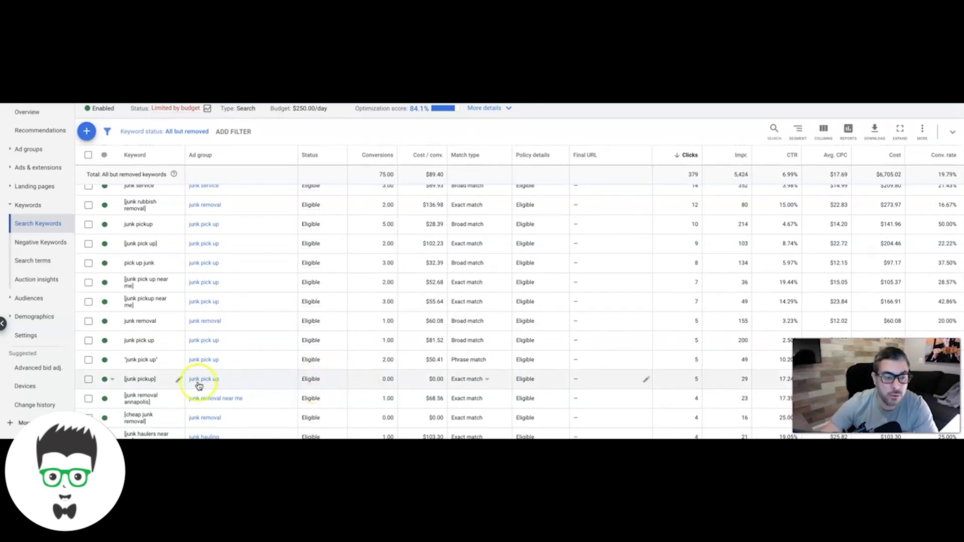
{"action": "left_click", "coordinate": [105, 380]}
{"action": "left_click", "coordinate": [122, 404]}
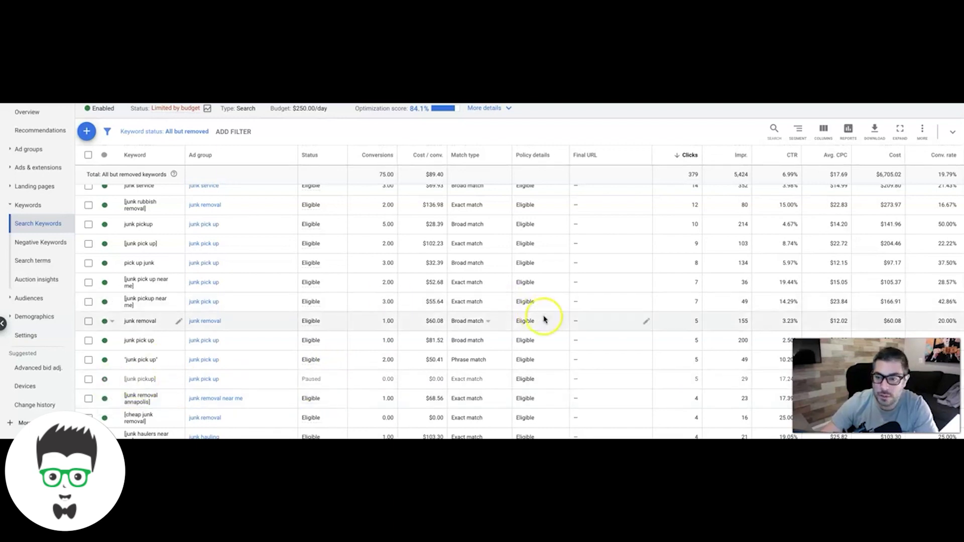
Examine the clicks, cost and conversions of the remaining search keywords for poor performers.
{"action": "scroll", "coordinate": [593, 357], "scroll_direction": "down", "scroll_amount": 1}
{"action": "scroll", "coordinate": [593, 357], "scroll_direction": "down", "scroll_amount": 1}
{"action": "left_click", "coordinate": [591, 371]}
{"action": "left_click", "coordinate": [466, 381]}
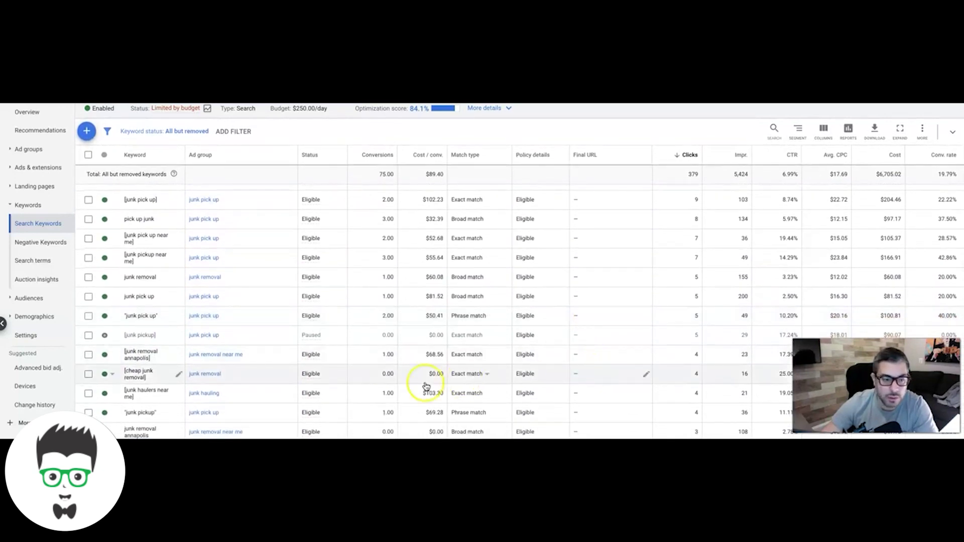
{"action": "scroll", "coordinate": [513, 371], "scroll_direction": "down", "scroll_amount": 2}
{"action": "scroll", "coordinate": [515, 371], "scroll_direction": "down", "scroll_amount": 2}
{"action": "left_click", "coordinate": [693, 354]}
{"action": "left_click", "coordinate": [786, 301]}
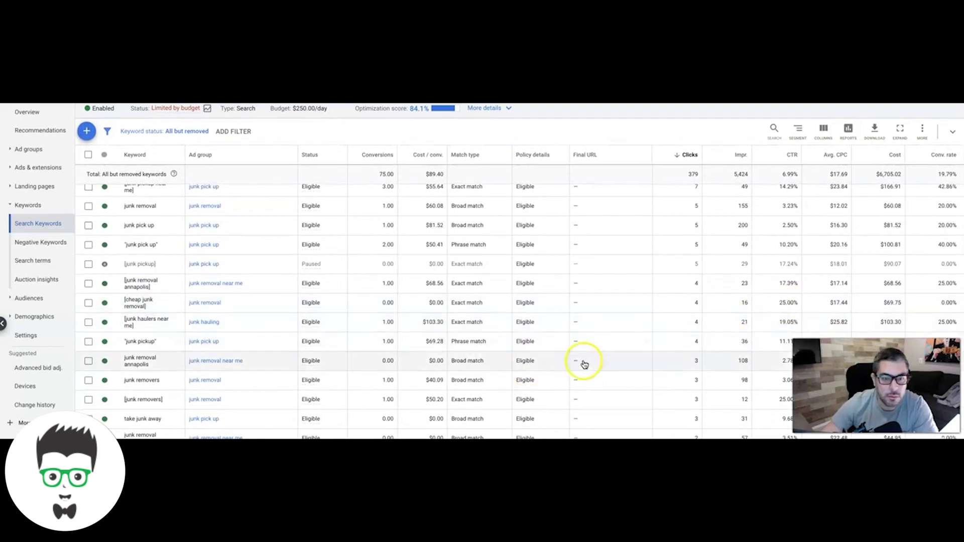
{"action": "scroll", "coordinate": [564, 384], "scroll_direction": "down", "scroll_amount": 1}
{"action": "scroll", "coordinate": [564, 385], "scroll_direction": "down", "scroll_amount": 10}
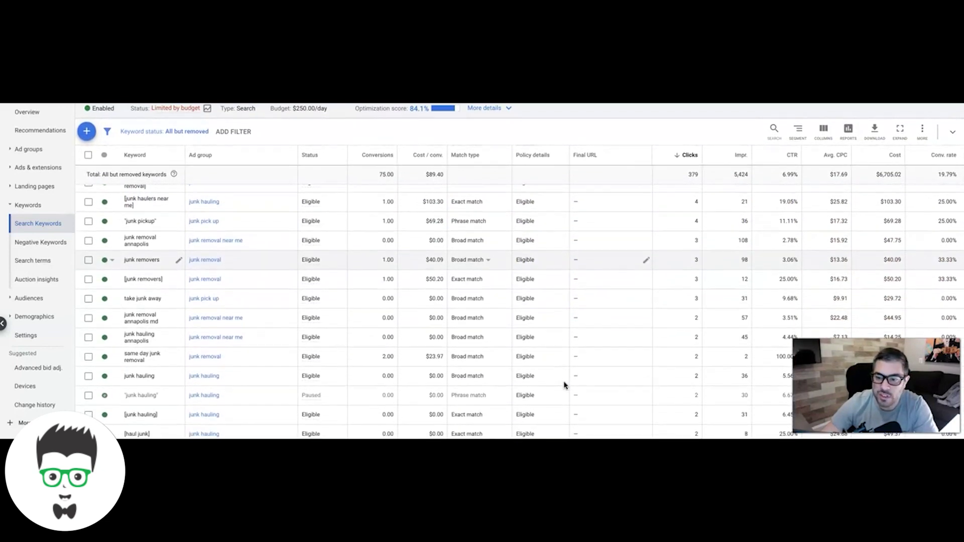
{"action": "scroll", "coordinate": [564, 385], "scroll_direction": "up", "scroll_amount": 4}
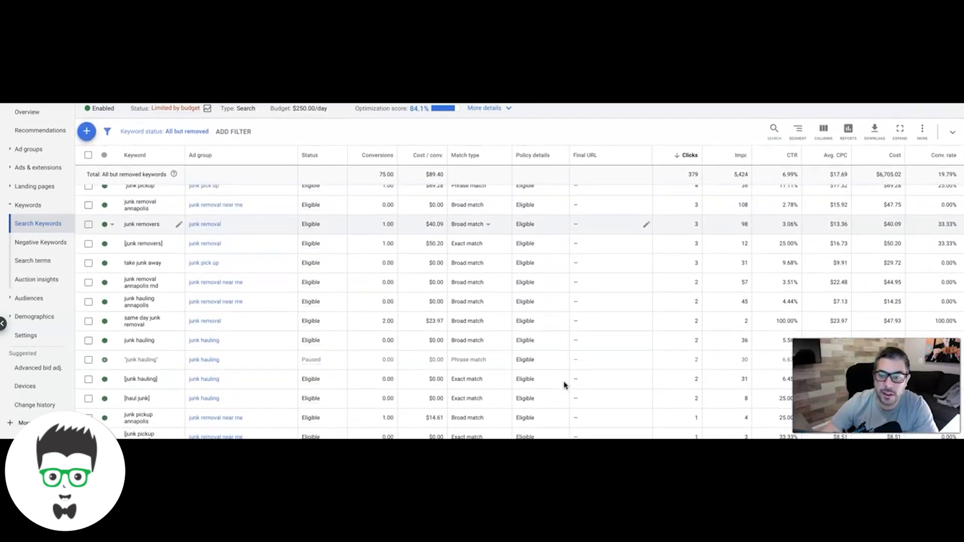
{"action": "scroll", "coordinate": [565, 363], "scroll_direction": "up", "scroll_amount": 2}
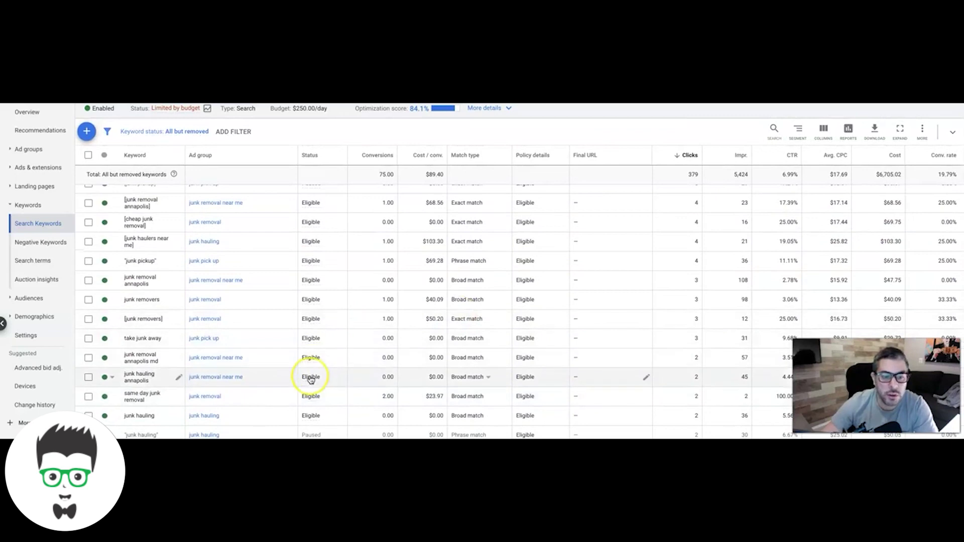
{"action": "scroll", "coordinate": [311, 377], "scroll_direction": "down", "scroll_amount": 2}
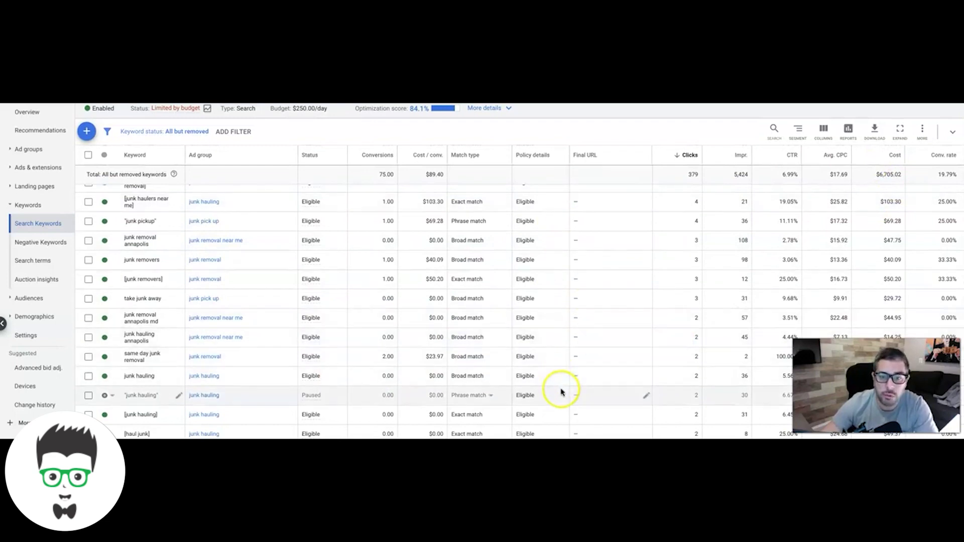
{"action": "scroll", "coordinate": [562, 314], "scroll_direction": "down", "scroll_amount": 1}
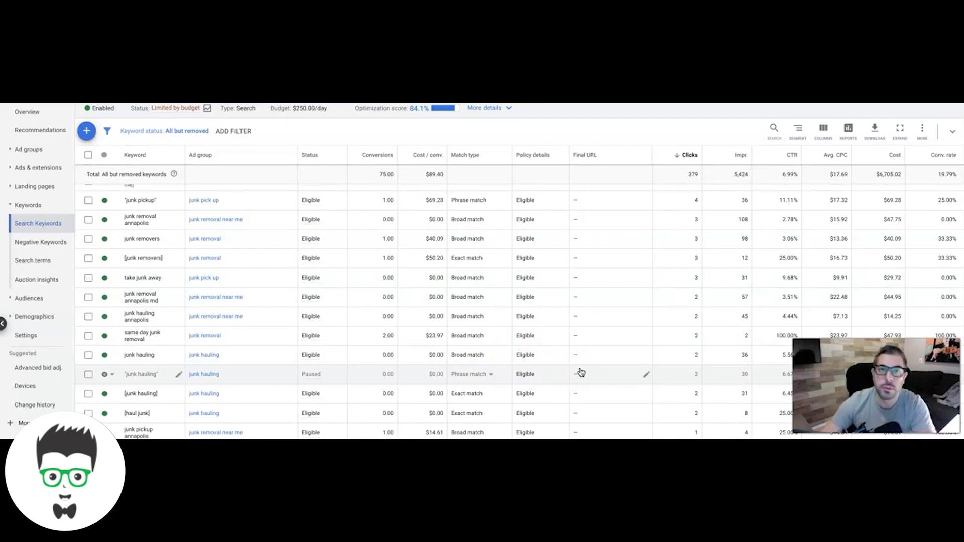
{"action": "scroll", "coordinate": [506, 361], "scroll_direction": "up", "scroll_amount": 2}
{"action": "scroll", "coordinate": [505, 362], "scroll_direction": "up", "scroll_amount": 5}
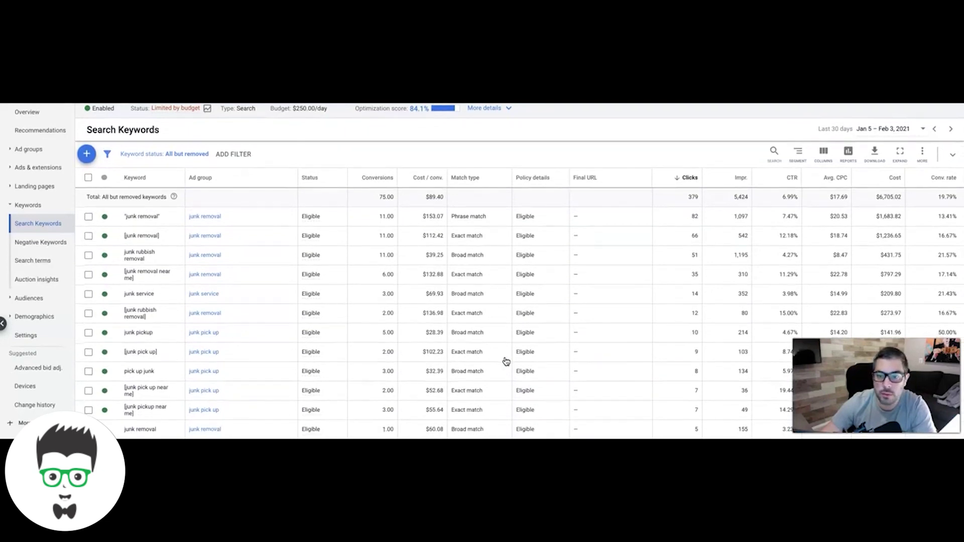
{"action": "left_click", "coordinate": [334, 285]}
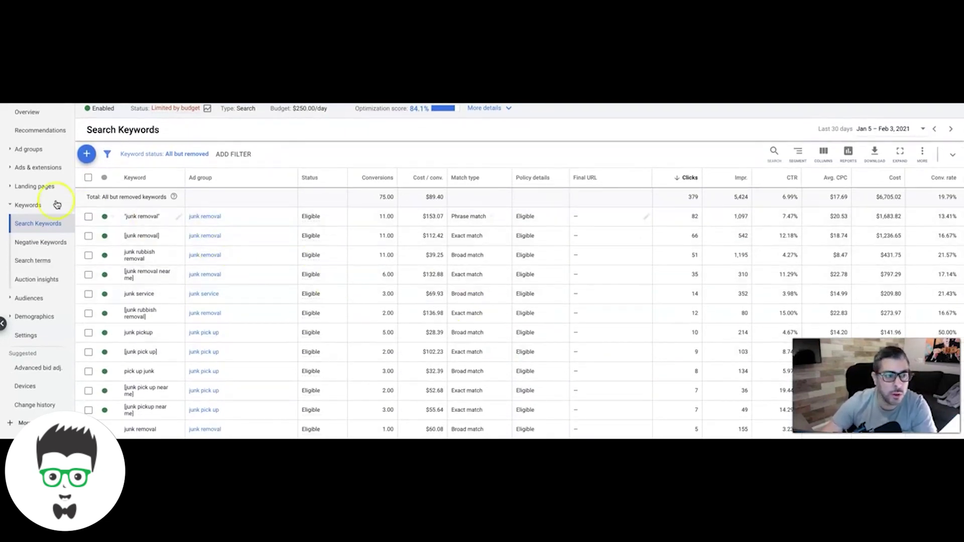
Open the search terms report and widen the Search term column to fit the full terms.
{"action": "left_click", "coordinate": [35, 265]}
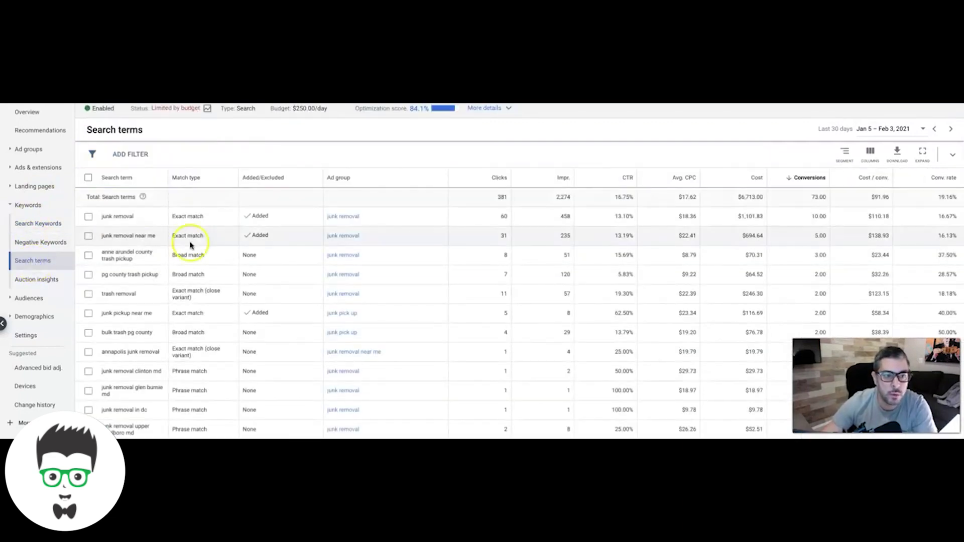
{"action": "left_click_drag", "start_coordinate": [168, 181], "coordinate": [244, 189]}
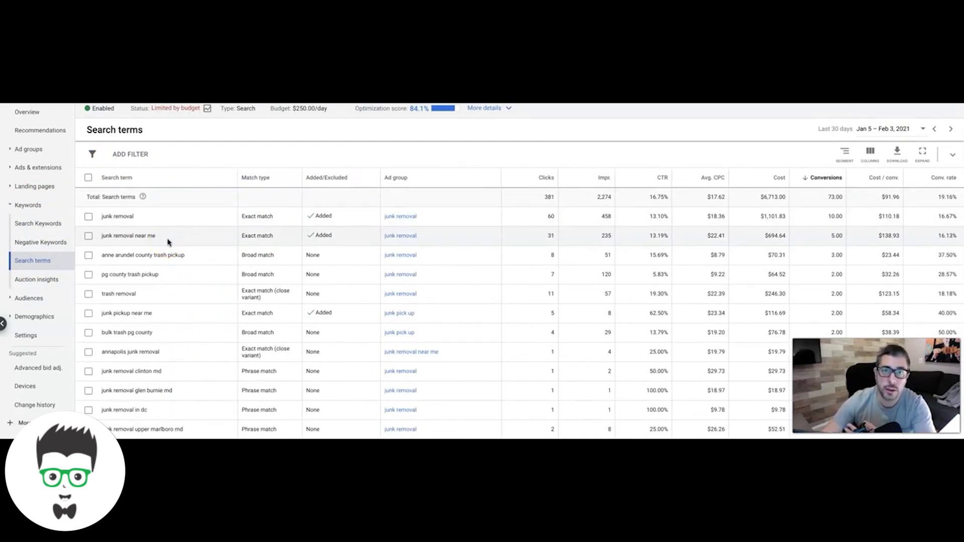
{"action": "left_click", "coordinate": [187, 304]}
{"action": "left_click", "coordinate": [310, 330]}
Select the search terms annapolis trash pickup, anne arundel county bulk pickup, anne arundel dump and anne arundel garbage pickup.
{"action": "scroll", "coordinate": [317, 286], "scroll_direction": "down", "scroll_amount": 10}
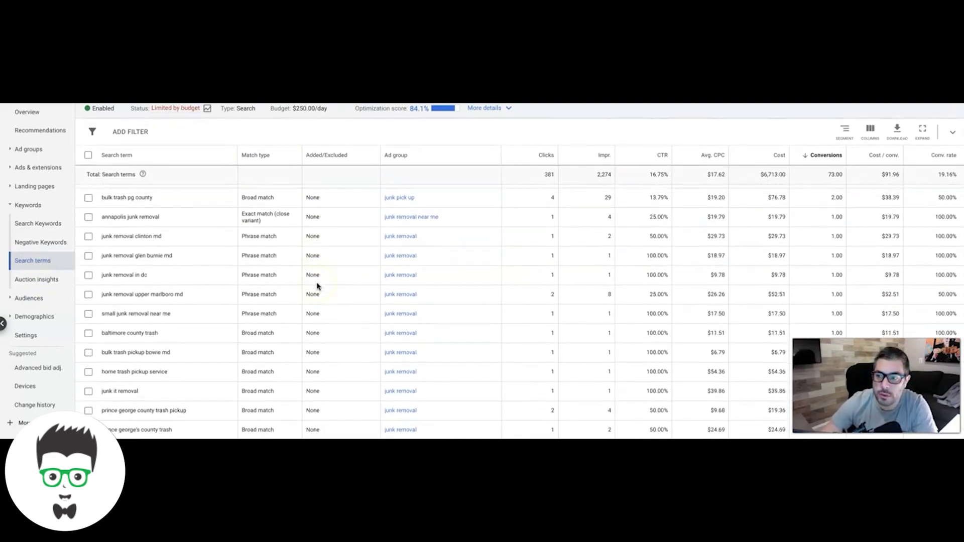
{"action": "scroll", "coordinate": [317, 286], "scroll_direction": "down", "scroll_amount": 10}
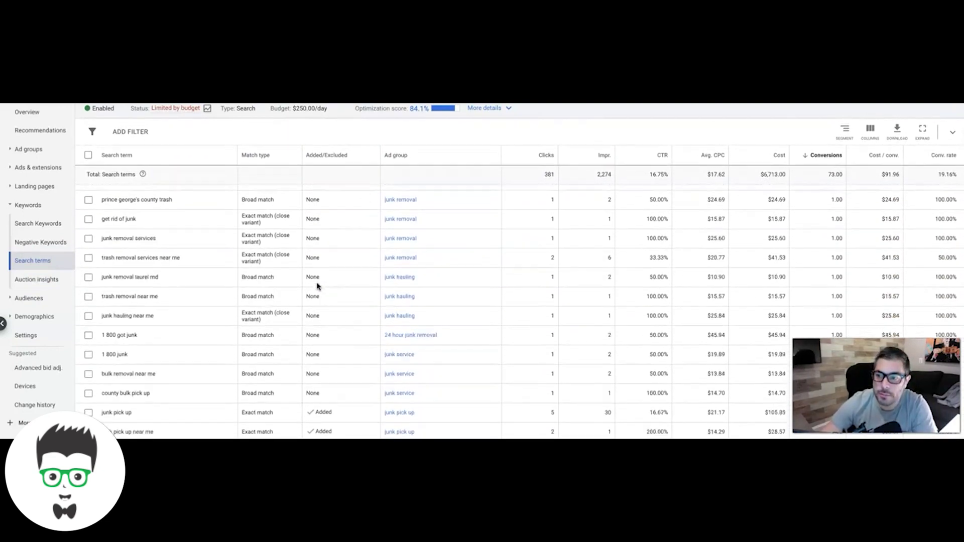
{"action": "scroll", "coordinate": [317, 286], "scroll_direction": "down", "scroll_amount": 6}
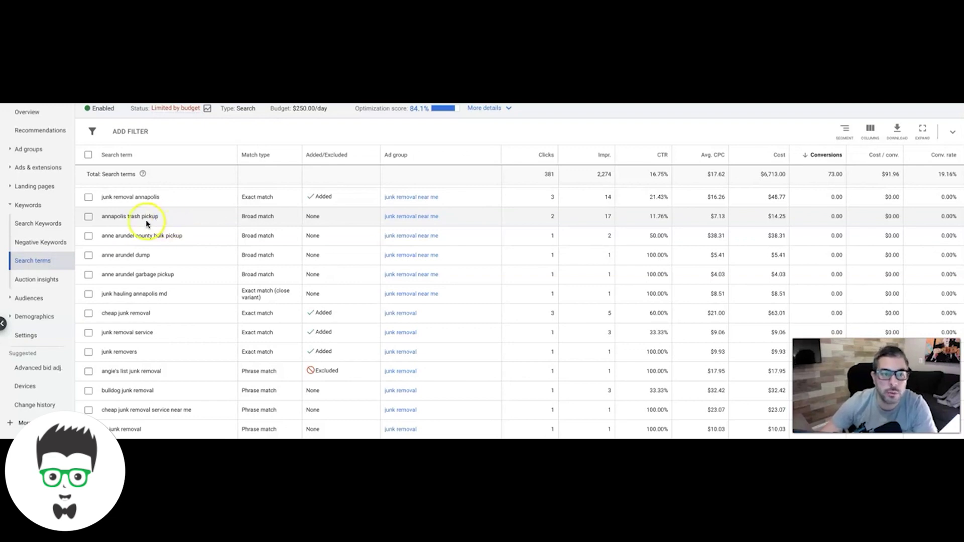
{"action": "left_click", "coordinate": [88, 217]}
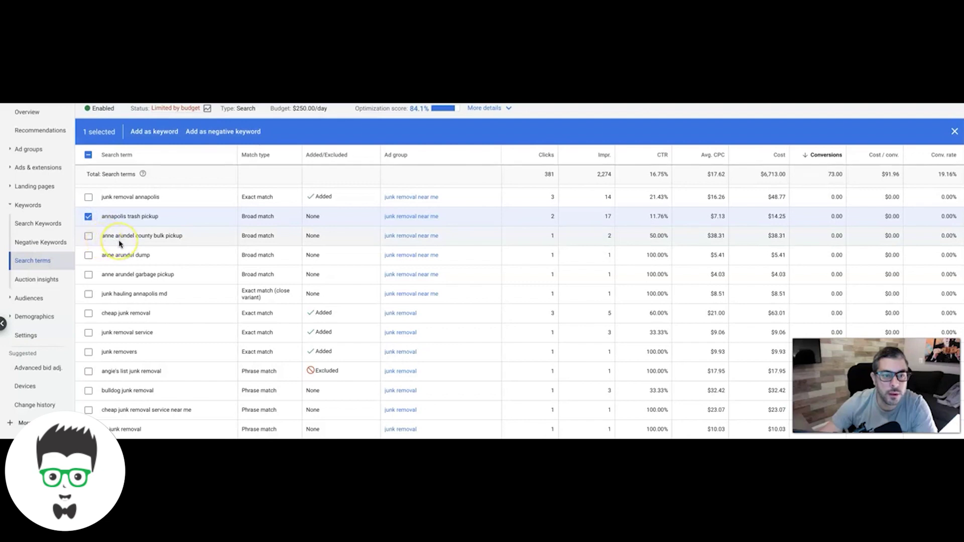
{"action": "left_click", "coordinate": [89, 235]}
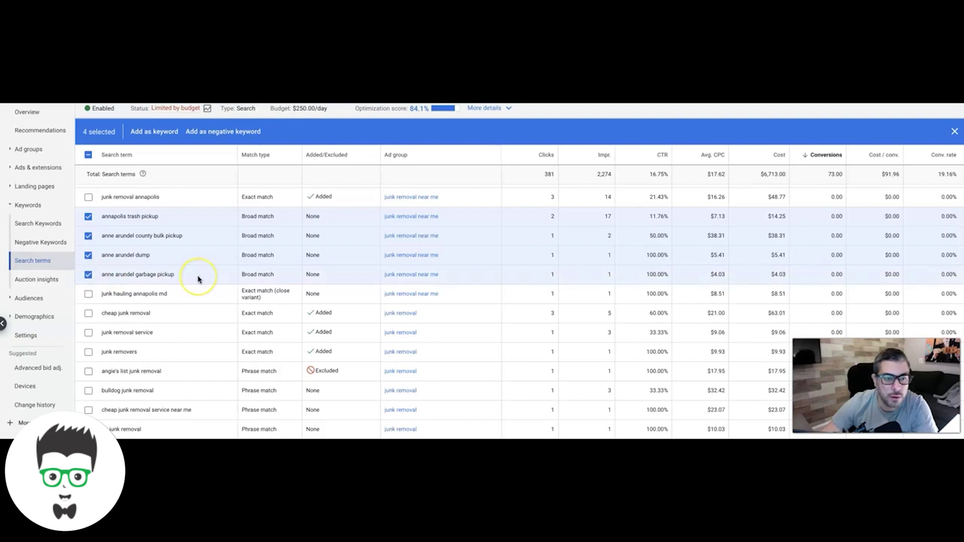
Add the competitor search term bulldog junk removal to the selection.
{"action": "scroll", "coordinate": [199, 280], "scroll_direction": "down", "scroll_amount": 2}
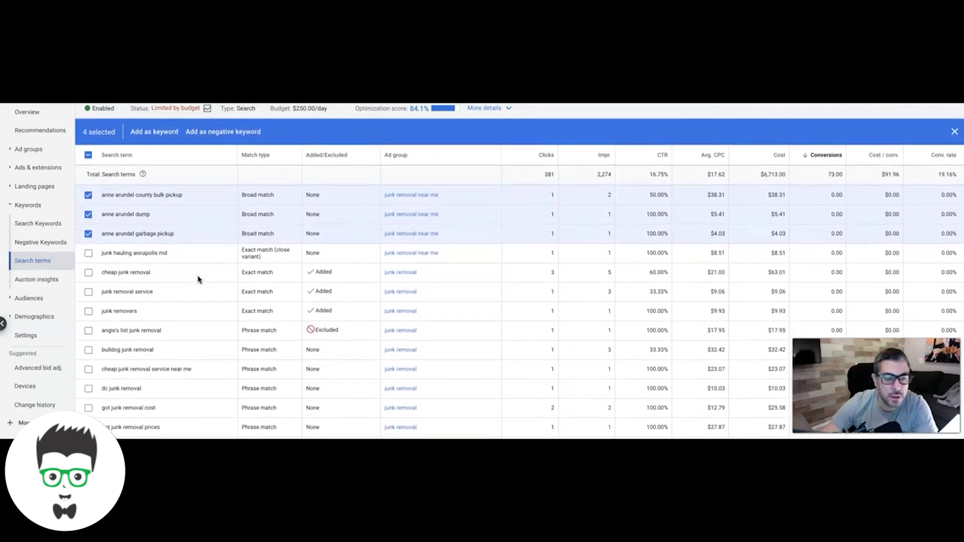
{"action": "scroll", "coordinate": [198, 279], "scroll_direction": "down", "scroll_amount": 2}
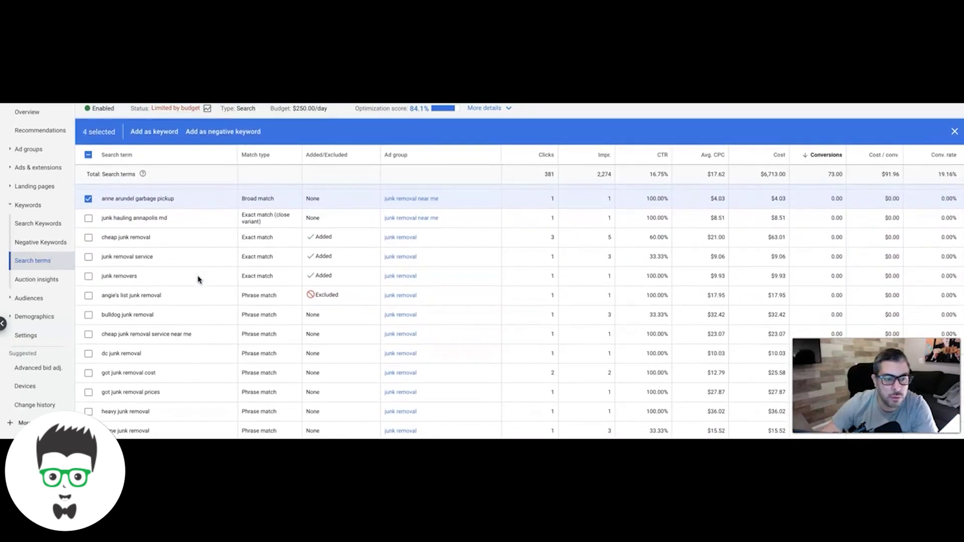
{"action": "left_click", "coordinate": [89, 316]}
{"action": "scroll", "coordinate": [213, 313], "scroll_direction": "down", "scroll_amount": 1}
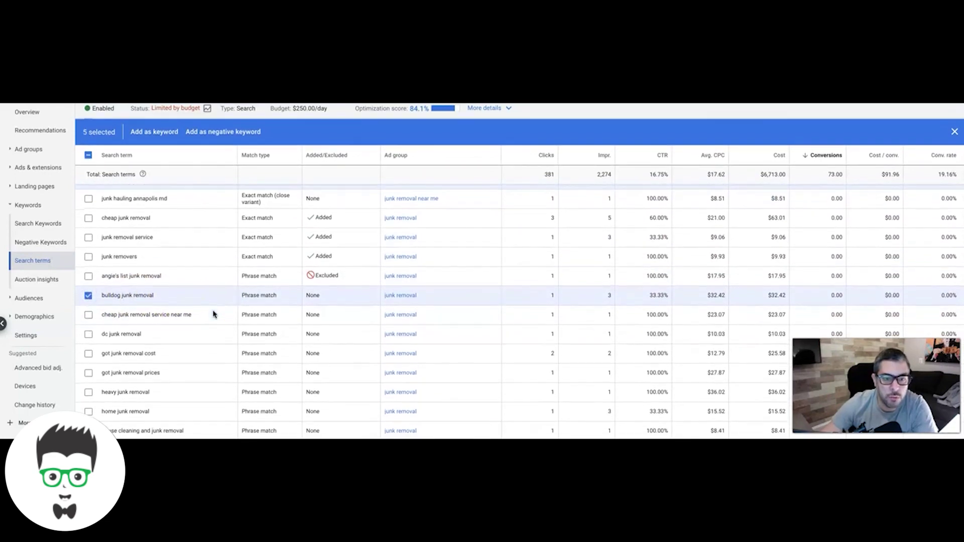
{"action": "scroll", "coordinate": [213, 315], "scroll_direction": "down", "scroll_amount": 1}
{"action": "left_click", "coordinate": [137, 275]}
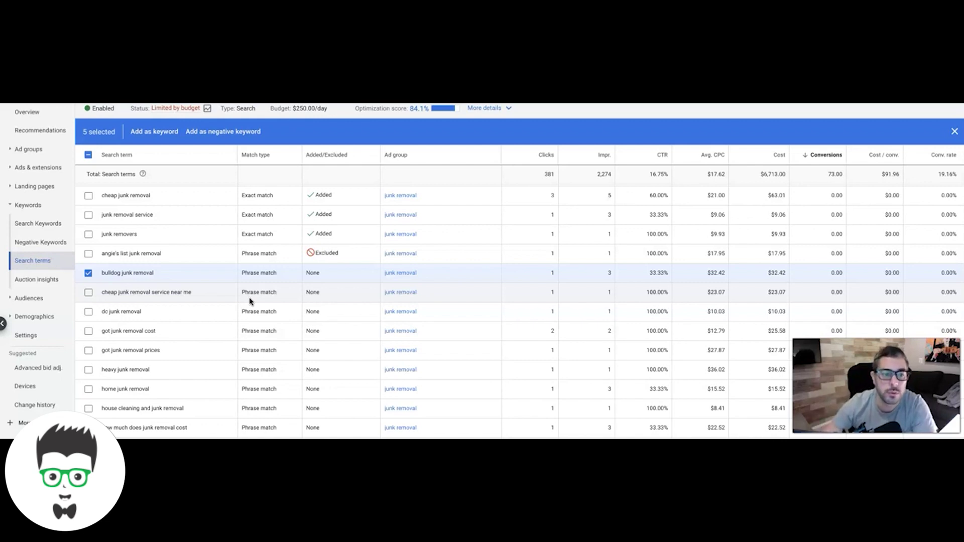
Add the search terms got junk removal cost, got junk removal prices, and house cleaning and junk removal to the selection.
{"action": "scroll", "coordinate": [250, 300], "scroll_direction": "down", "scroll_amount": 2}
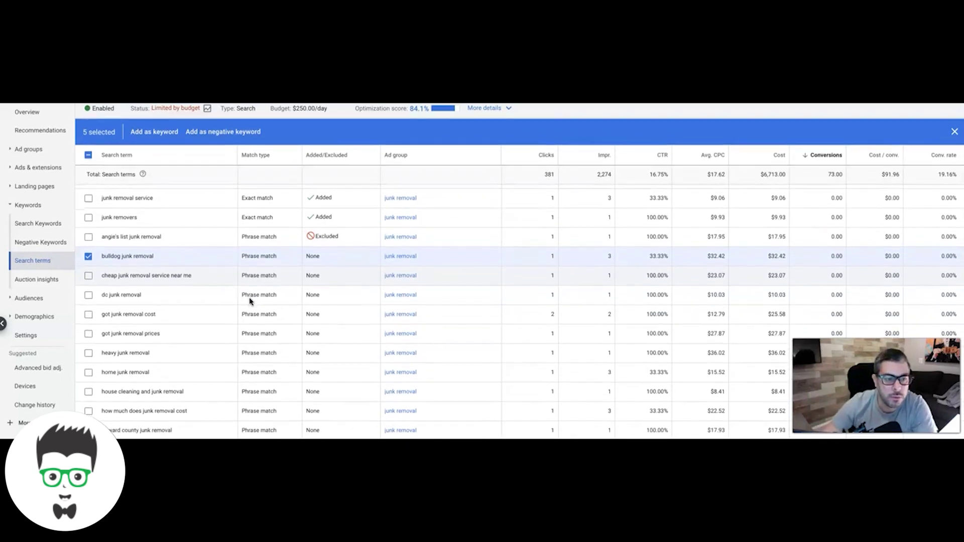
{"action": "scroll", "coordinate": [249, 301], "scroll_direction": "down", "scroll_amount": 1}
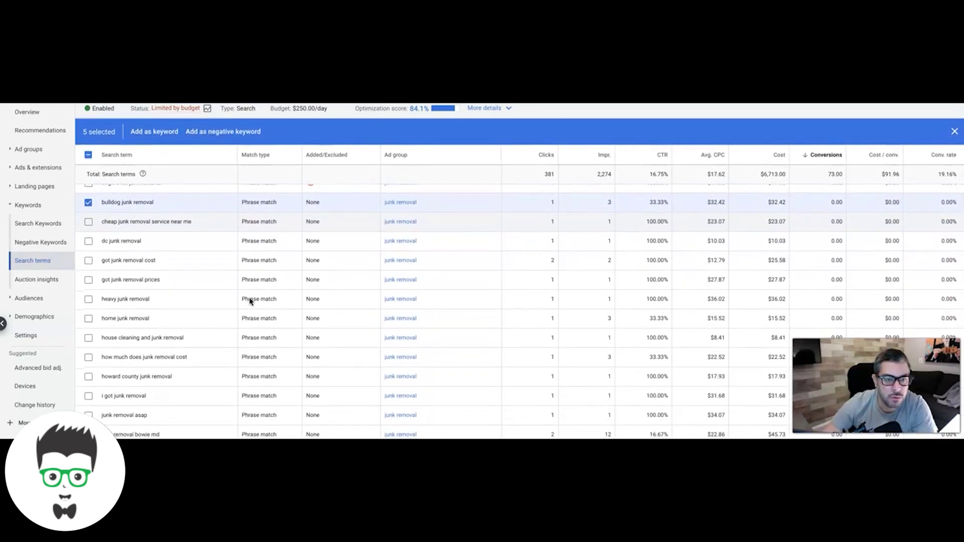
{"action": "left_click", "coordinate": [162, 259]}
{"action": "left_click", "coordinate": [88, 260]}
{"action": "left_click", "coordinate": [88, 280]}
{"action": "scroll", "coordinate": [190, 295], "scroll_direction": "down", "scroll_amount": 3}
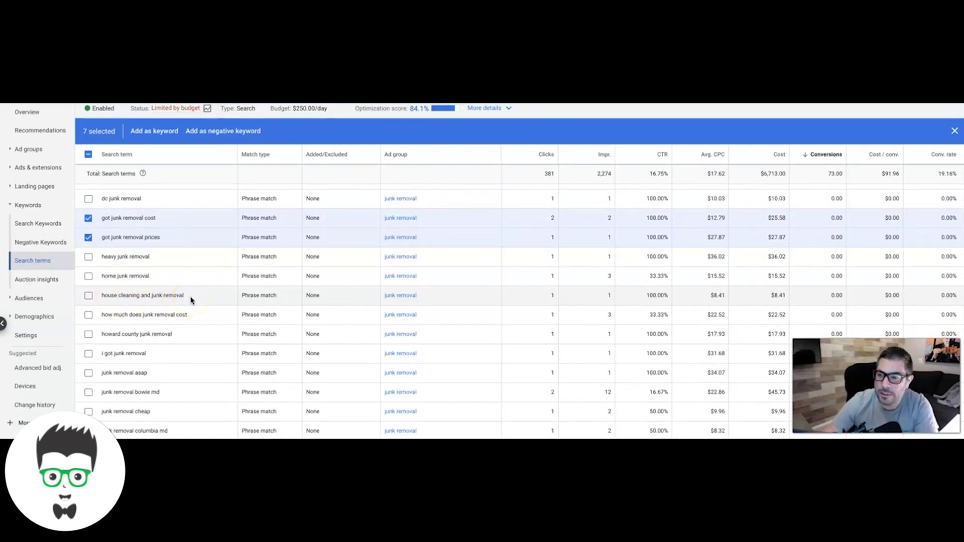
{"action": "left_click", "coordinate": [88, 295]}
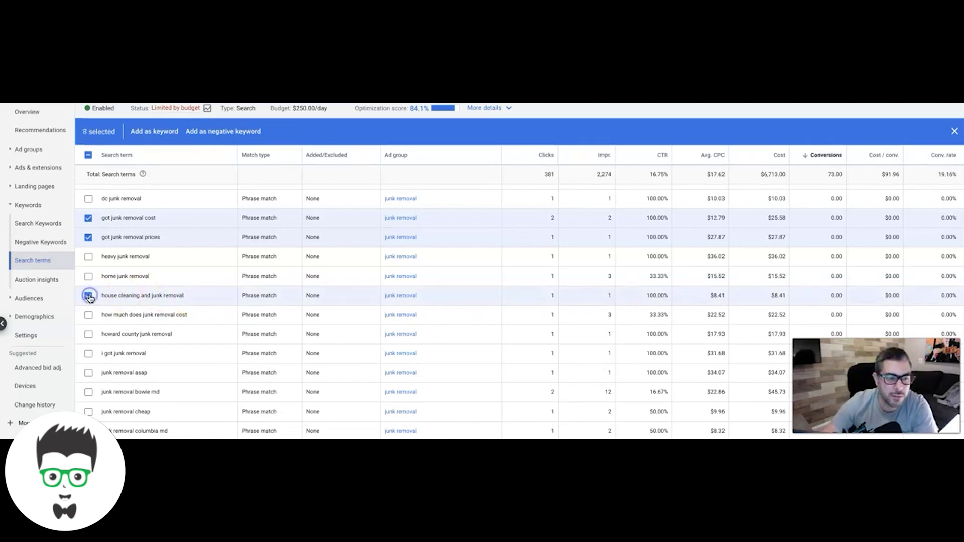
{"action": "scroll", "coordinate": [226, 301], "scroll_direction": "down", "scroll_amount": 2}
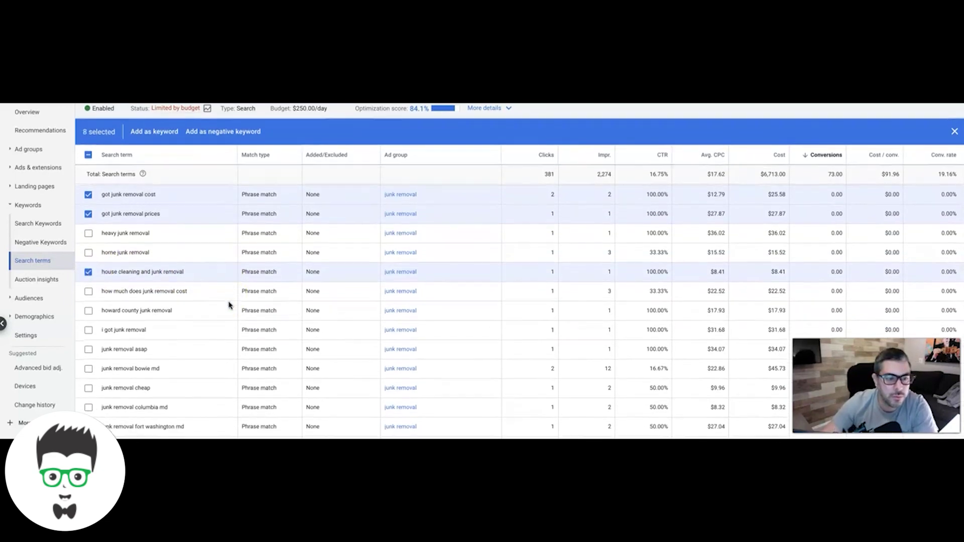
Add the search terms i got junk removal, justin's junk removal and 1800gotjunk pricing to the selection.
{"action": "scroll", "coordinate": [229, 305], "scroll_direction": "down", "scroll_amount": 1}
{"action": "left_click", "coordinate": [170, 297]}
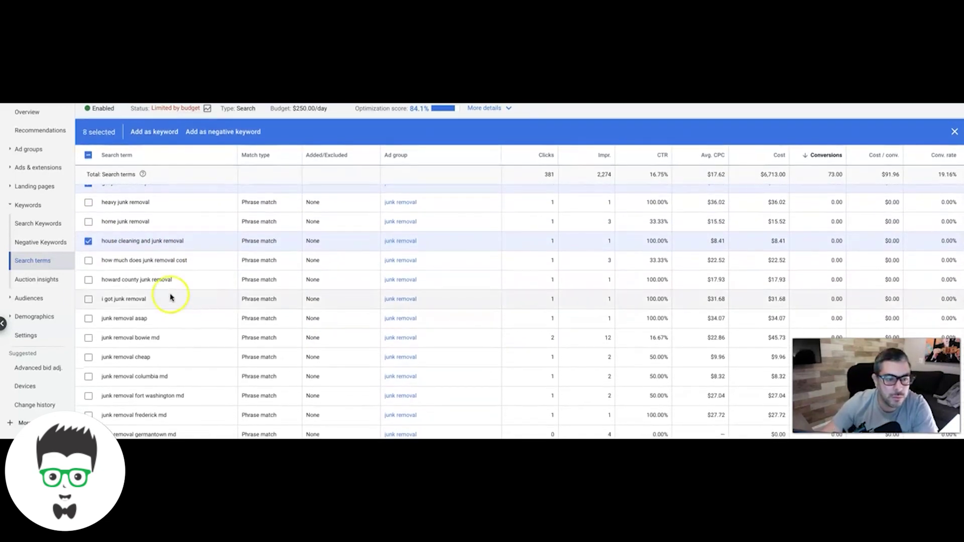
{"action": "scroll", "coordinate": [177, 317], "scroll_direction": "down", "scroll_amount": 2}
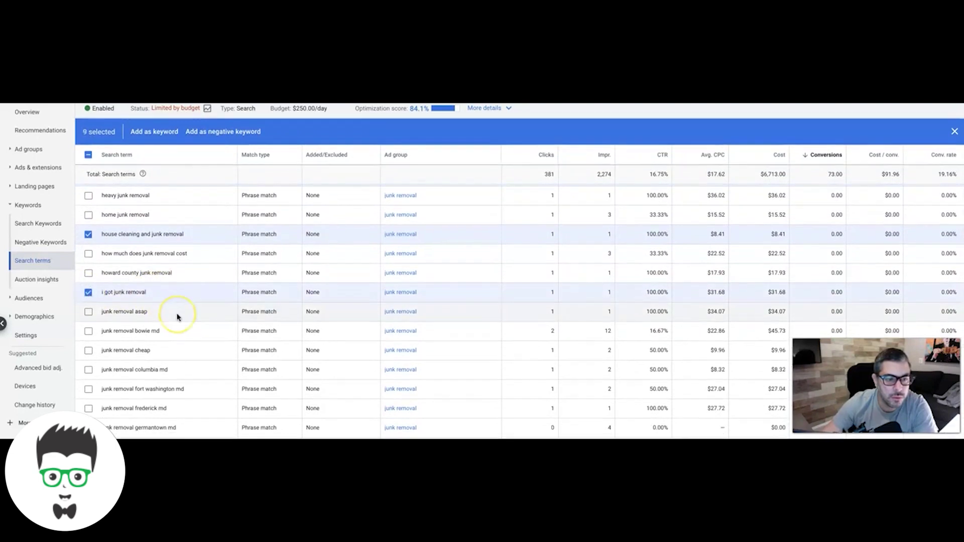
{"action": "scroll", "coordinate": [176, 316], "scroll_direction": "down", "scroll_amount": 2}
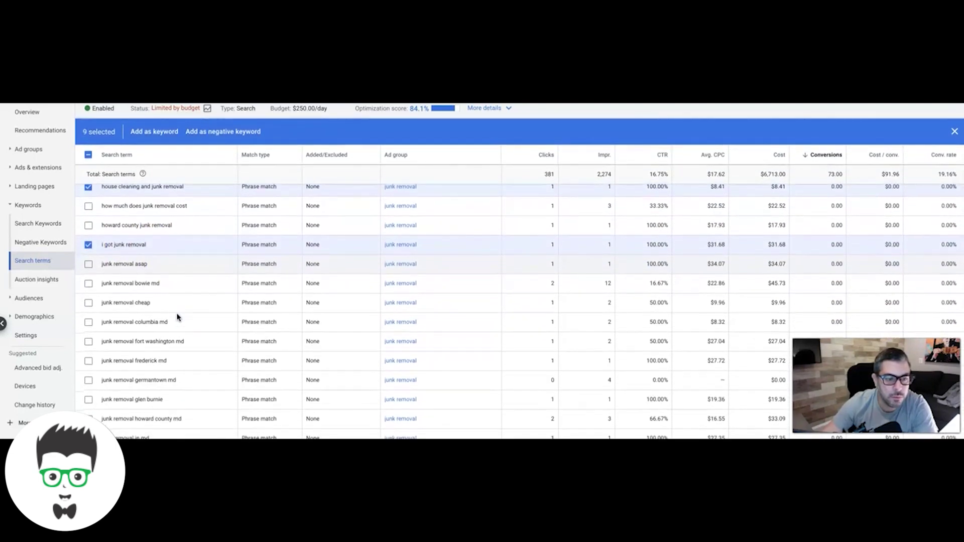
{"action": "scroll", "coordinate": [177, 316], "scroll_direction": "down", "scroll_amount": 5}
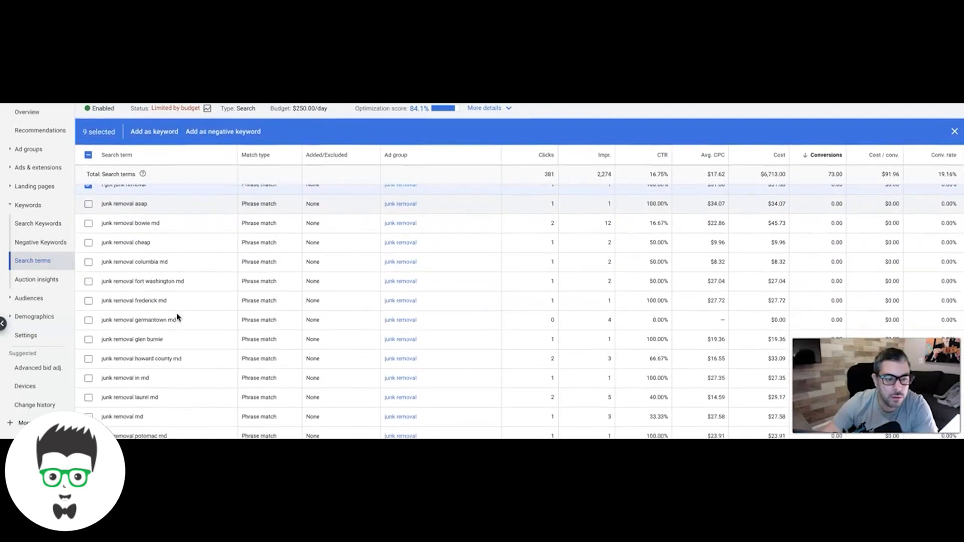
{"action": "scroll", "coordinate": [177, 316], "scroll_direction": "down", "scroll_amount": 2}
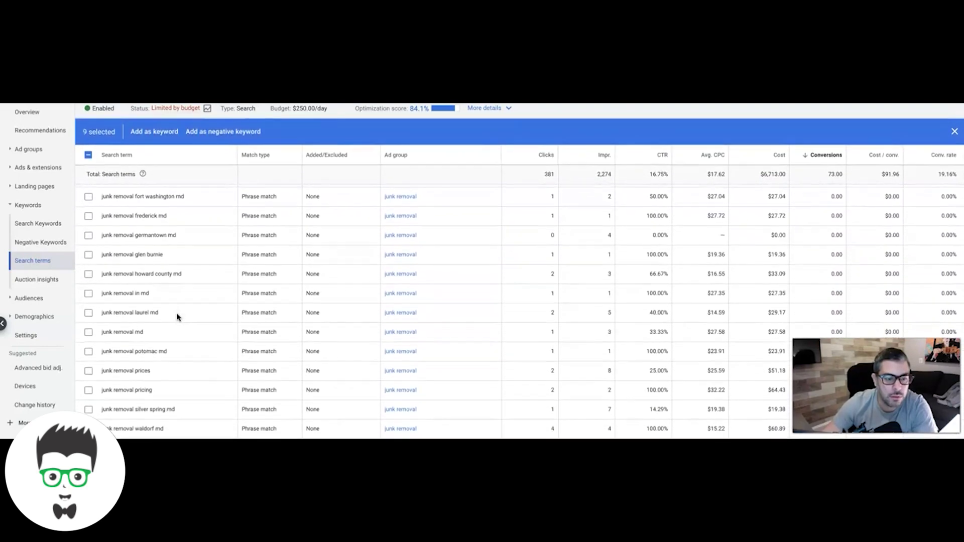
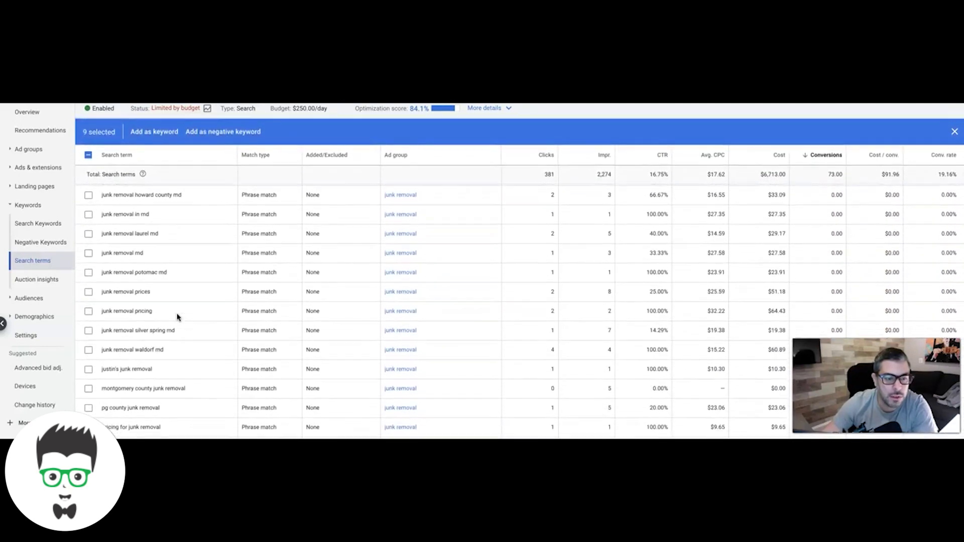
{"action": "left_click", "coordinate": [107, 361]}
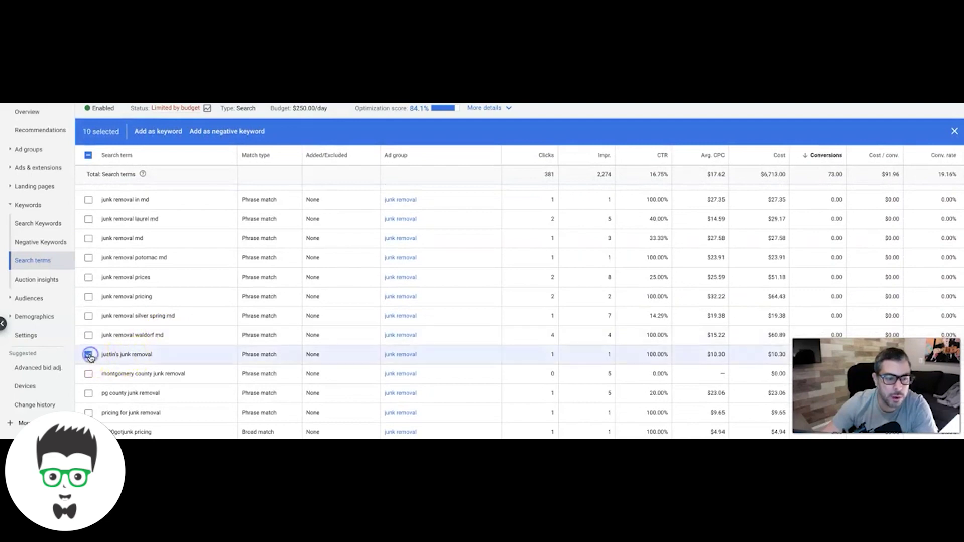
{"action": "scroll", "coordinate": [210, 341], "scroll_direction": "down", "scroll_amount": 1}
{"action": "scroll", "coordinate": [210, 342], "scroll_direction": "down", "scroll_amount": 2}
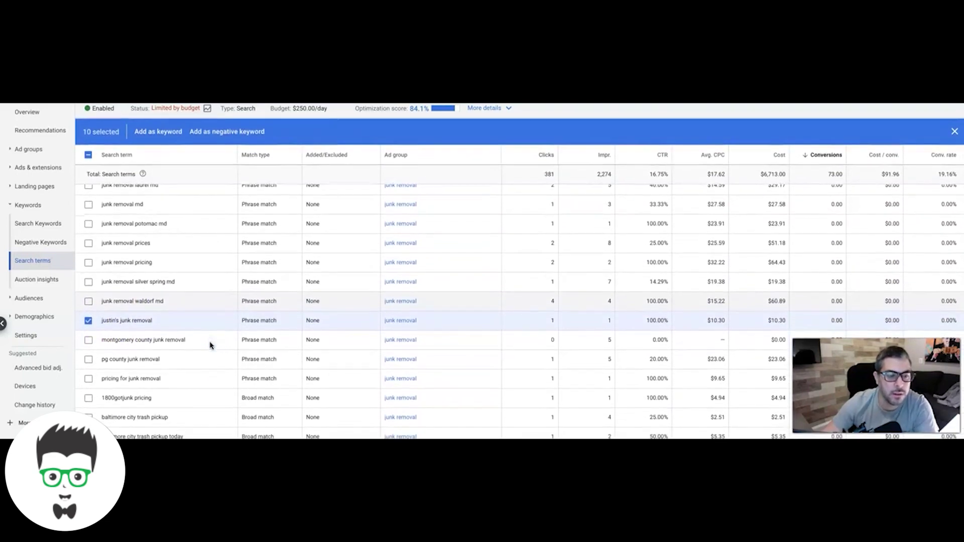
{"action": "left_click", "coordinate": [133, 387]}
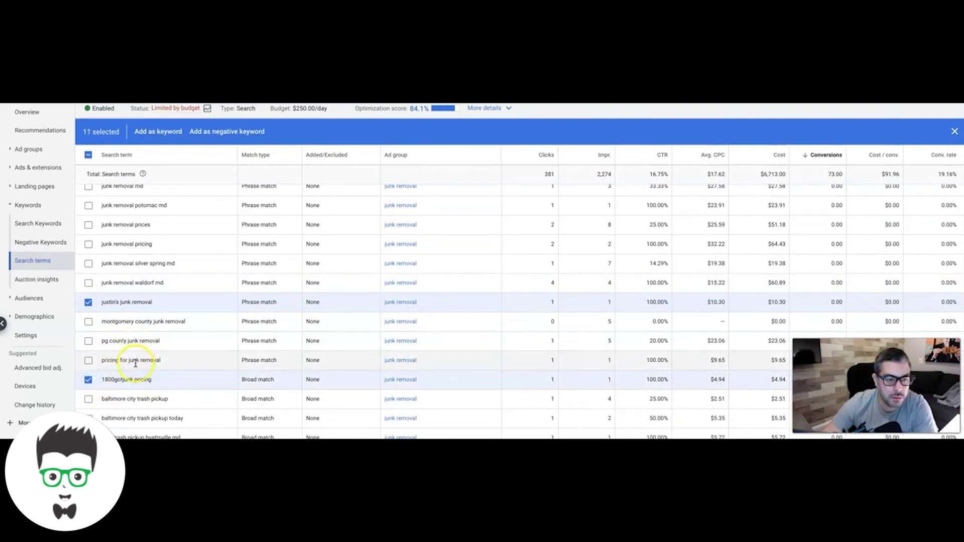
Add the search terms baltimore city trash pickup and baltimore city trash pickup today to the selection.
{"action": "scroll", "coordinate": [218, 338], "scroll_direction": "down", "scroll_amount": 2}
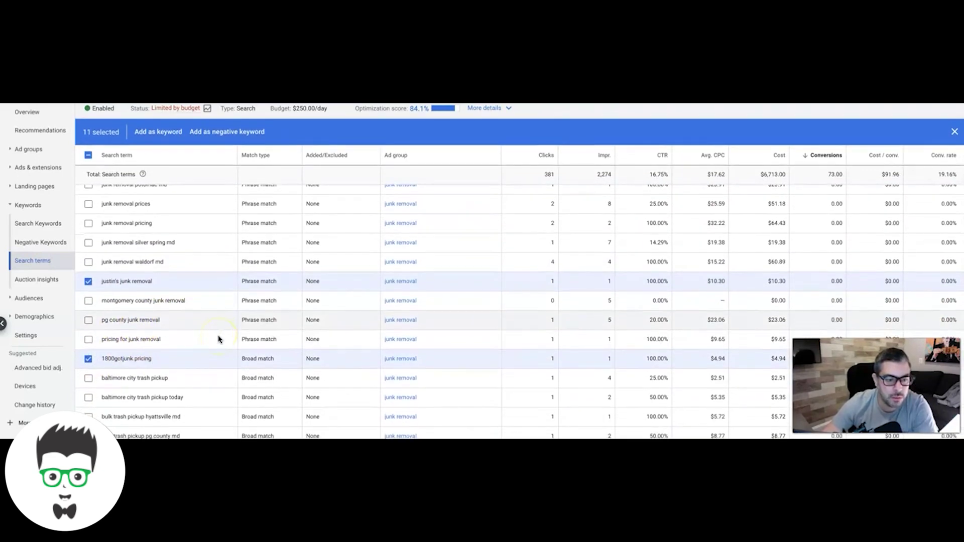
{"action": "left_click", "coordinate": [122, 367]}
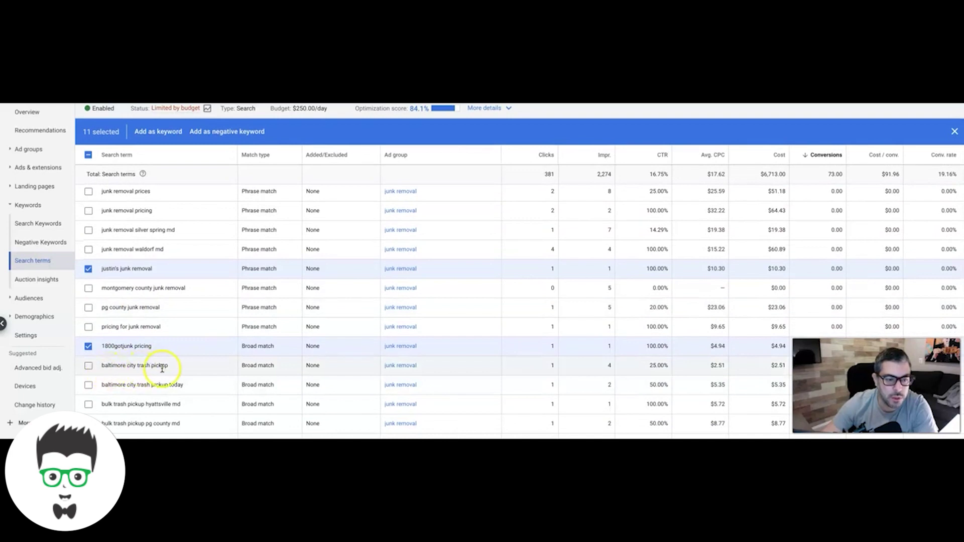
{"action": "left_click", "coordinate": [102, 385]}
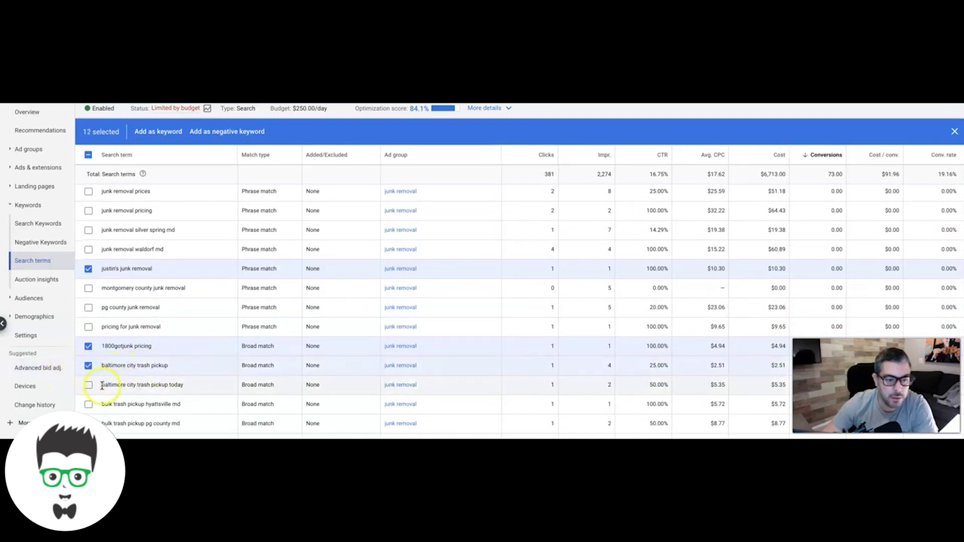
{"action": "scroll", "coordinate": [166, 382], "scroll_direction": "down", "scroll_amount": 1}
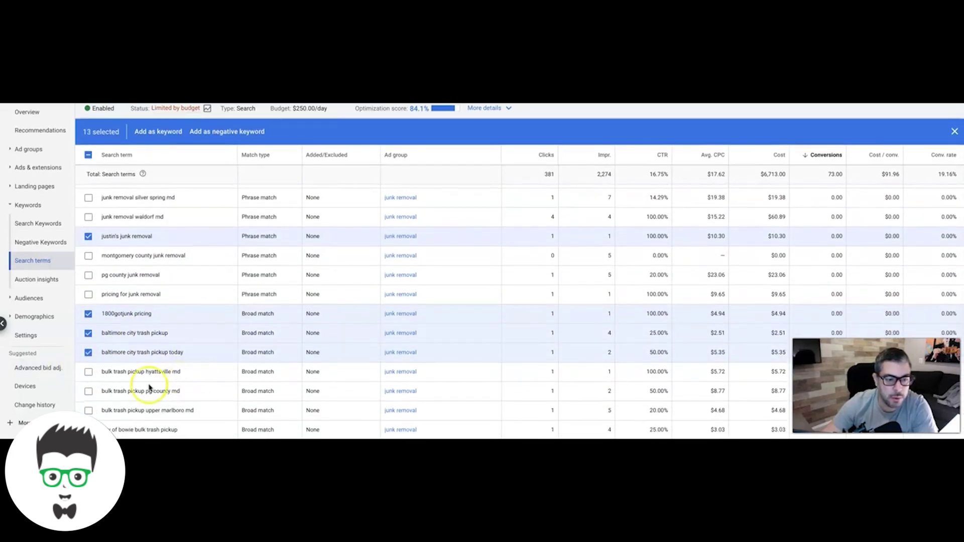
Add the bulk trash pickup terms for hyattsville md, pg county md and upper marlboro md, plus city of bowie bulk trash pickup, to the selection.
{"action": "left_click", "coordinate": [88, 391]}
{"action": "left_click", "coordinate": [89, 410]}
{"action": "scroll", "coordinate": [158, 380], "scroll_direction": "down", "scroll_amount": 3}
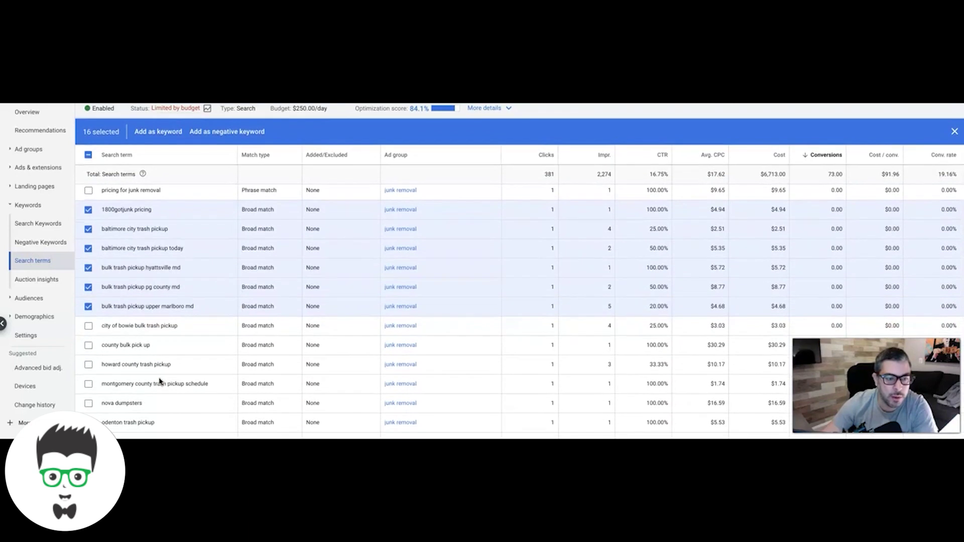
{"action": "left_click", "coordinate": [88, 327]}
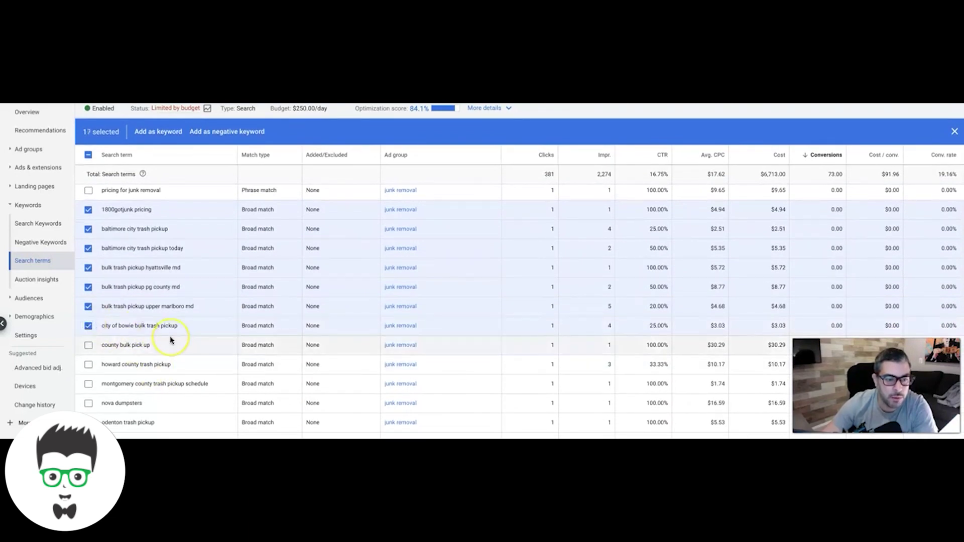
Add county bulk pick up, howard county trash pickup, montgomery county trash pickup schedule, nova dumpsters, odenton trash pickup and pg county garbage pickup to the selection.
{"action": "scroll", "coordinate": [187, 339], "scroll_direction": "down", "scroll_amount": 1}
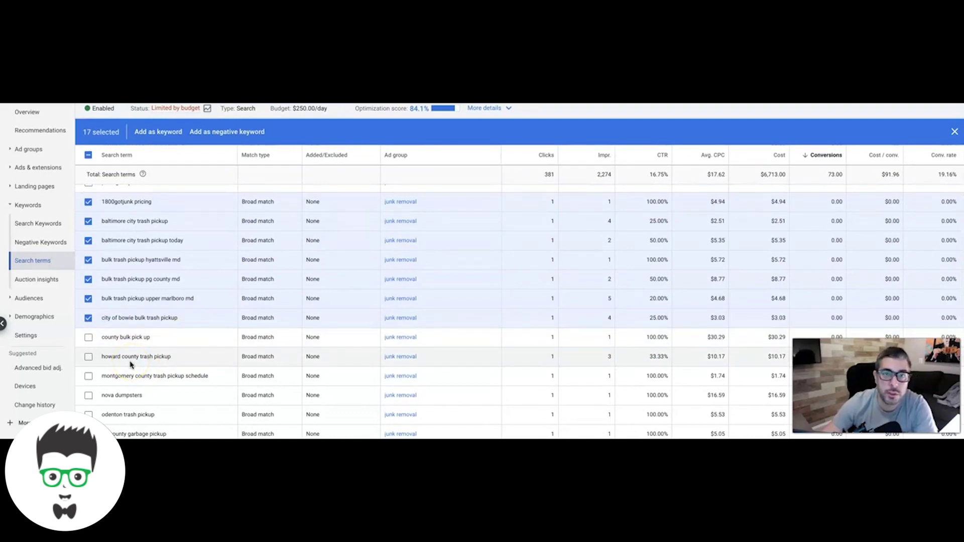
{"action": "scroll", "coordinate": [129, 371], "scroll_direction": "down", "scroll_amount": 2}
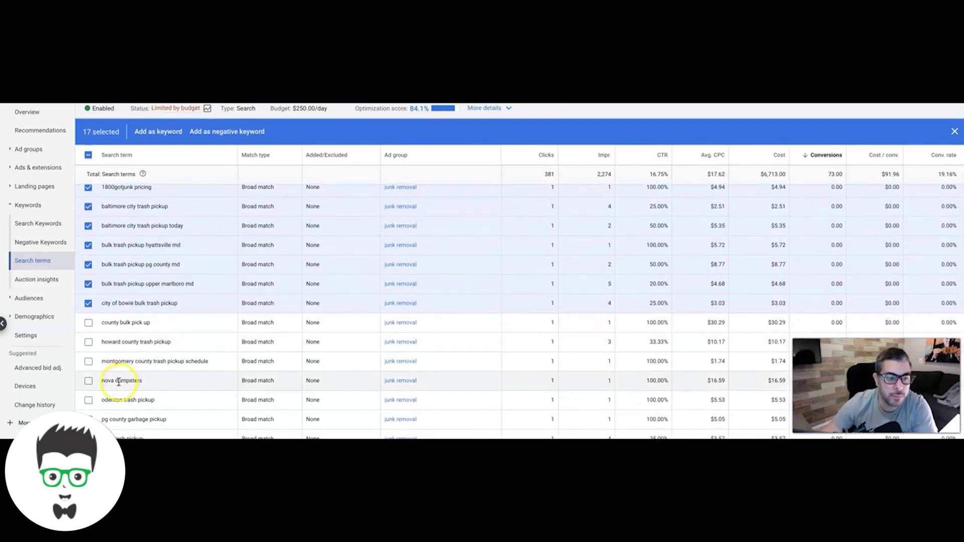
{"action": "left_click", "coordinate": [89, 381]}
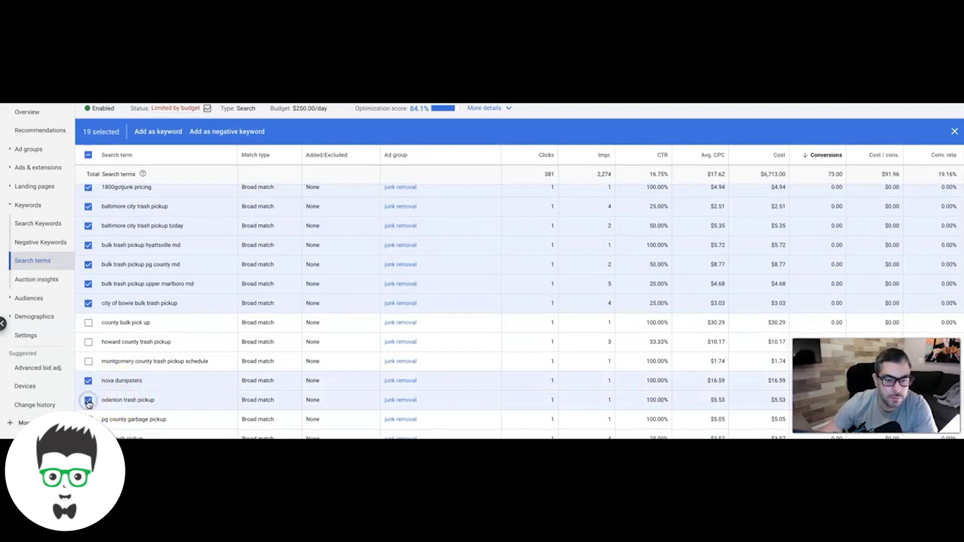
{"action": "left_click", "coordinate": [89, 419]}
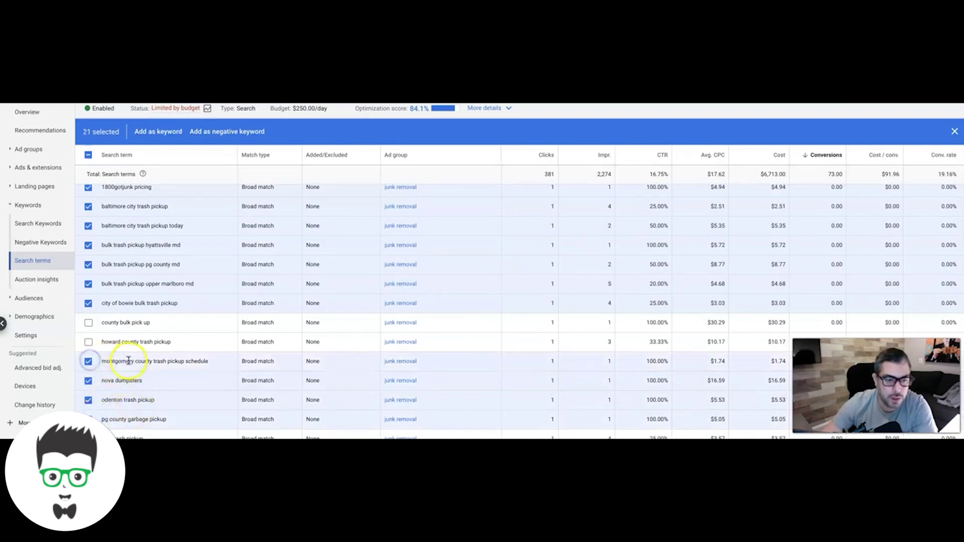
{"action": "left_click", "coordinate": [88, 342]}
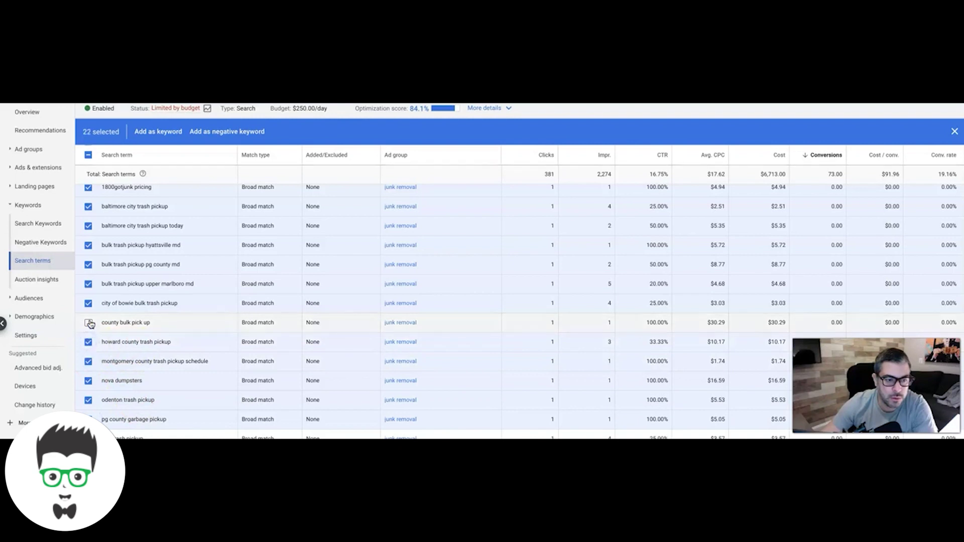
Add pgc trash pickup, prince george's county garbage pickup and prince george's county trash pick up to the selection.
{"action": "scroll", "coordinate": [226, 325], "scroll_direction": "down", "scroll_amount": 3}
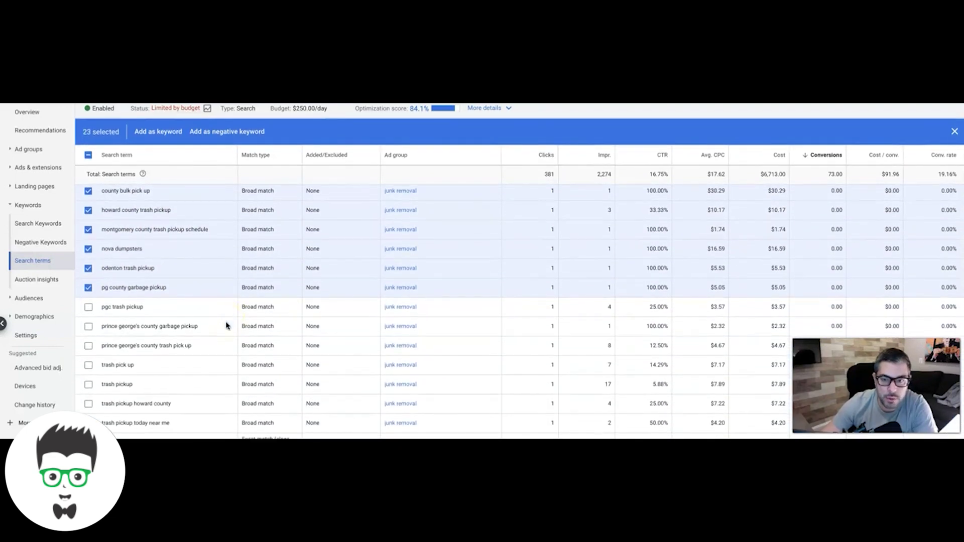
{"action": "left_click", "coordinate": [253, 285]}
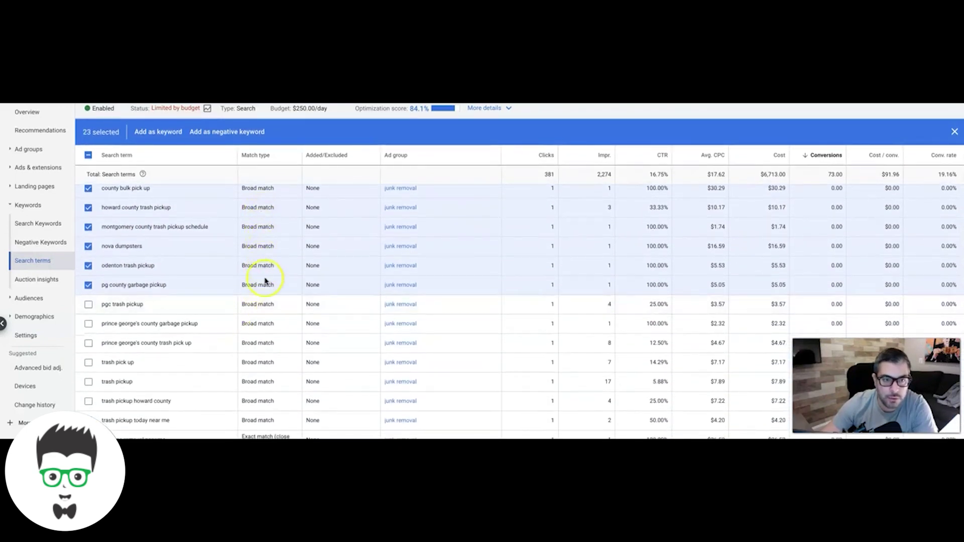
{"action": "scroll", "coordinate": [265, 283], "scroll_direction": "down", "scroll_amount": 2}
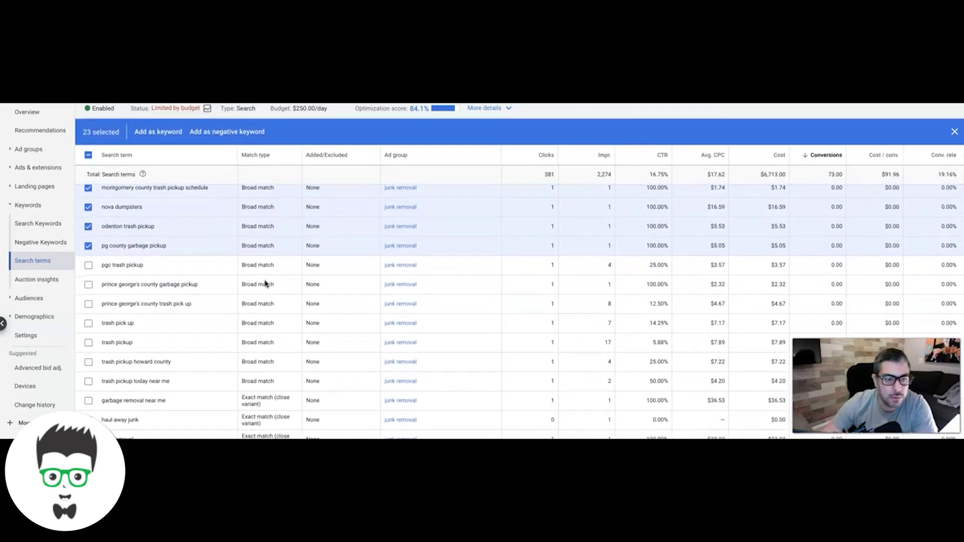
{"action": "left_click", "coordinate": [88, 277]}
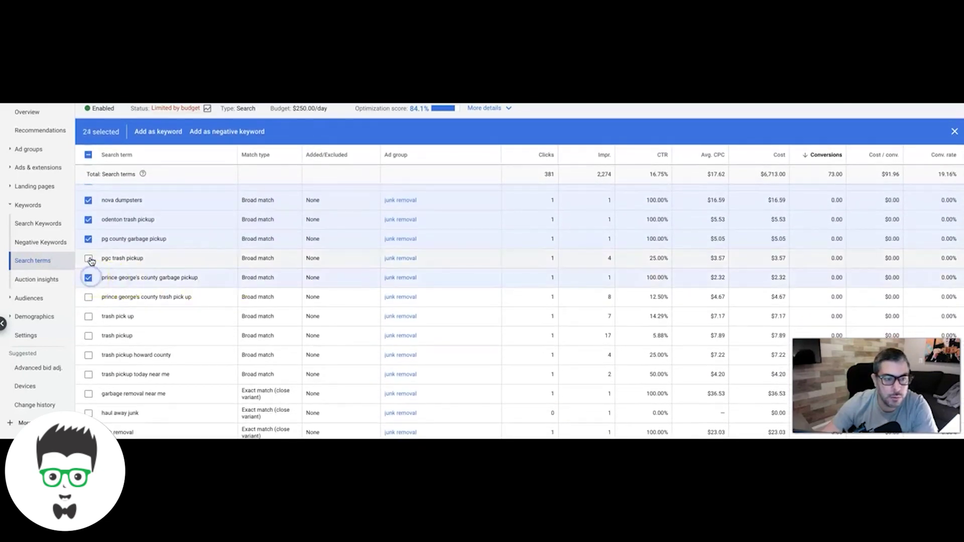
{"action": "left_click", "coordinate": [90, 298]}
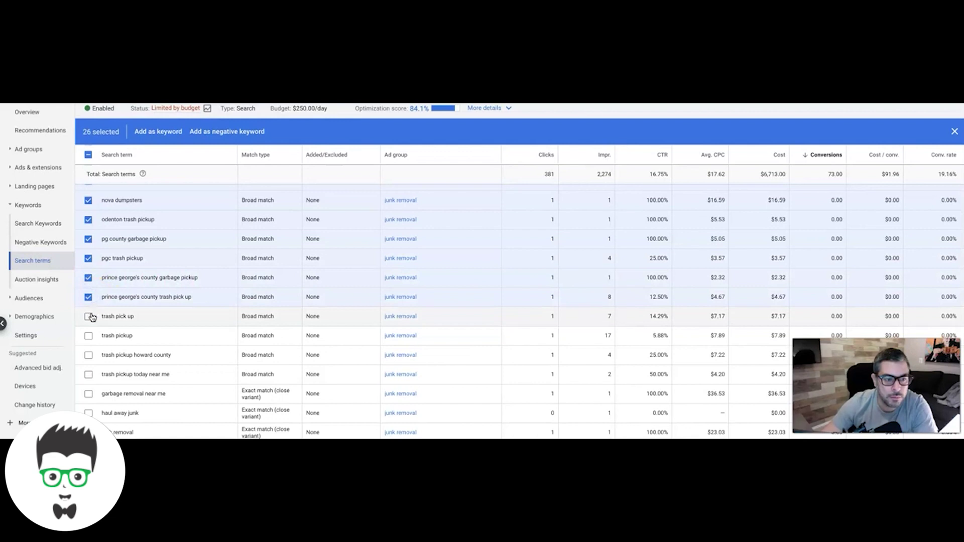
Add trash pick up, trash pickup, trash pickup howard county, trash pickup today near me and garbage removal near me to the selection.
{"action": "left_click", "coordinate": [91, 316]}
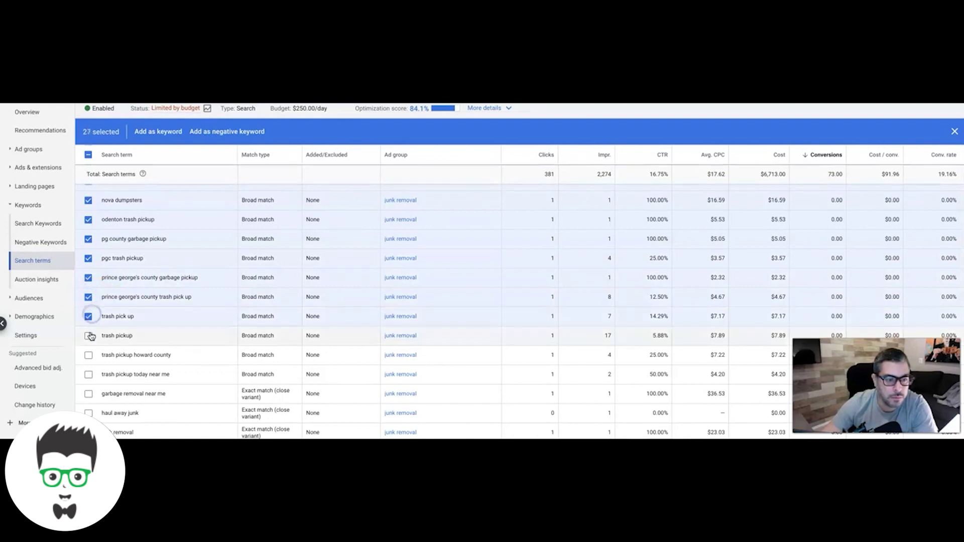
{"action": "left_click", "coordinate": [89, 355]}
{"action": "left_click", "coordinate": [89, 374]}
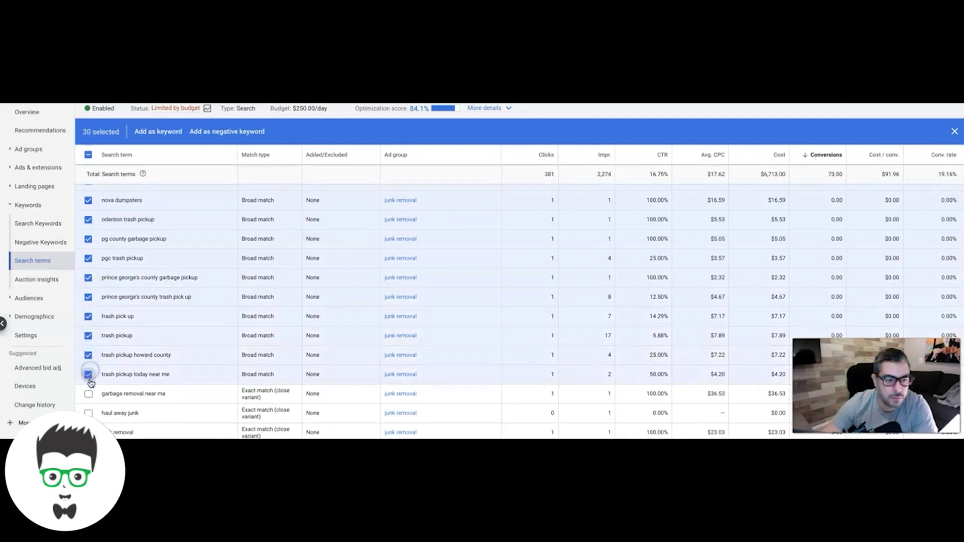
{"action": "left_click", "coordinate": [89, 394]}
Add the competitor search term junkguys washington dc junk removal to the selection.
{"action": "scroll", "coordinate": [175, 364], "scroll_direction": "down", "scroll_amount": 3}
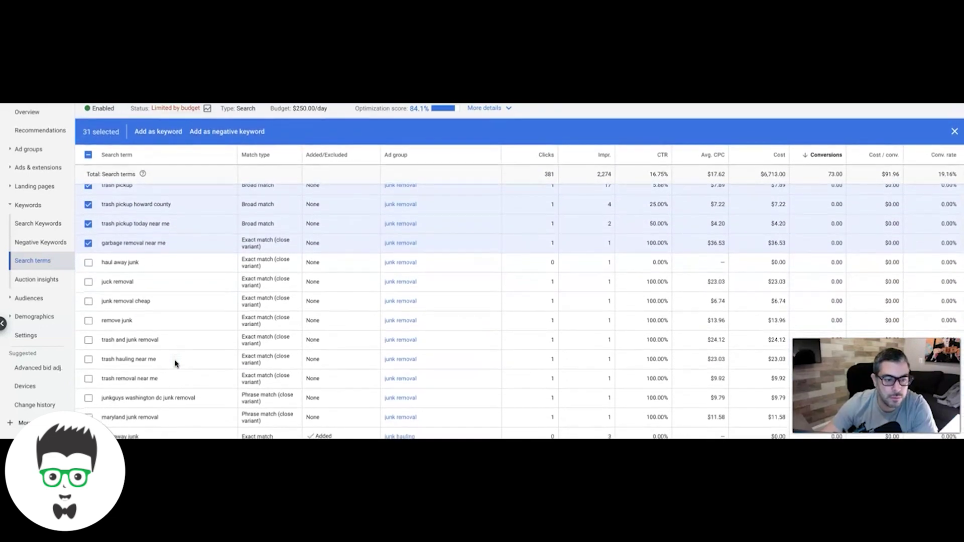
{"action": "left_click", "coordinate": [89, 400]}
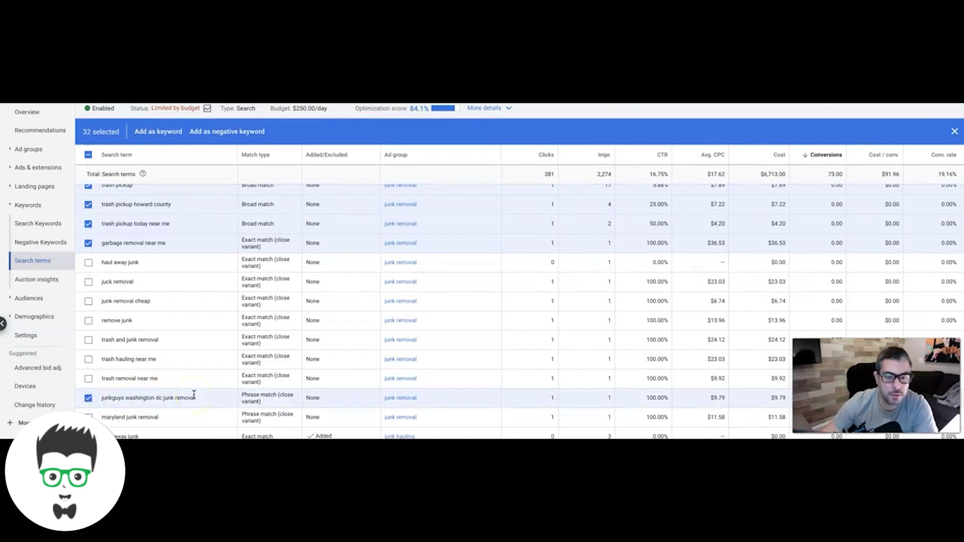
{"action": "scroll", "coordinate": [232, 319], "scroll_direction": "down", "scroll_amount": 1}
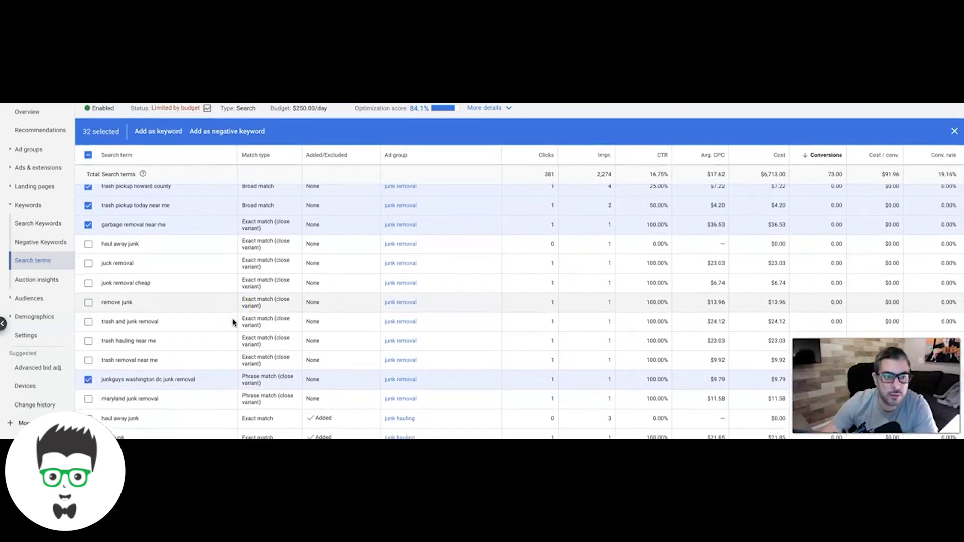
Start adding the selected search terms as negative keywords and set their level to Campaign.
{"action": "scroll", "coordinate": [232, 321], "scroll_direction": "up", "scroll_amount": 3}
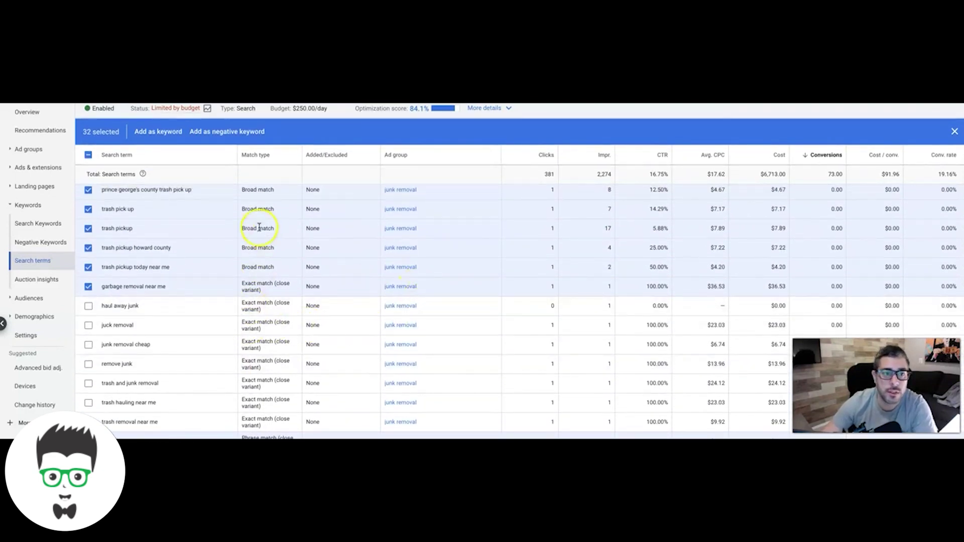
{"action": "left_click", "coordinate": [215, 133]}
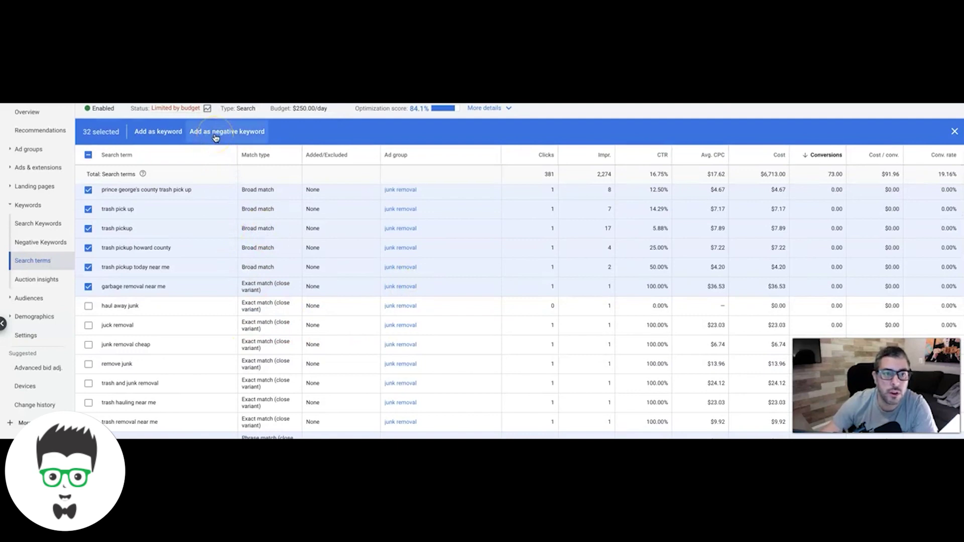
{"action": "left_click", "coordinate": [199, 224]}
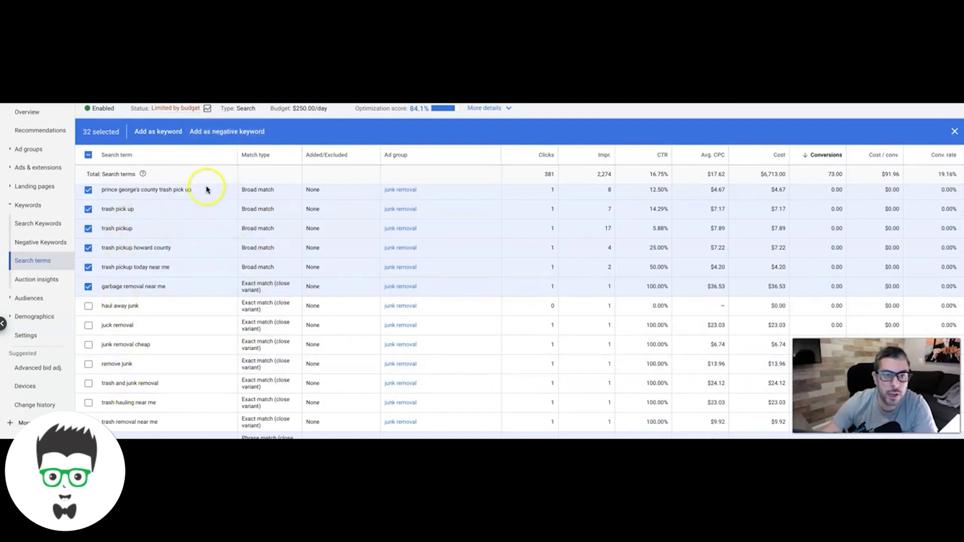
{"action": "left_click", "coordinate": [221, 136]}
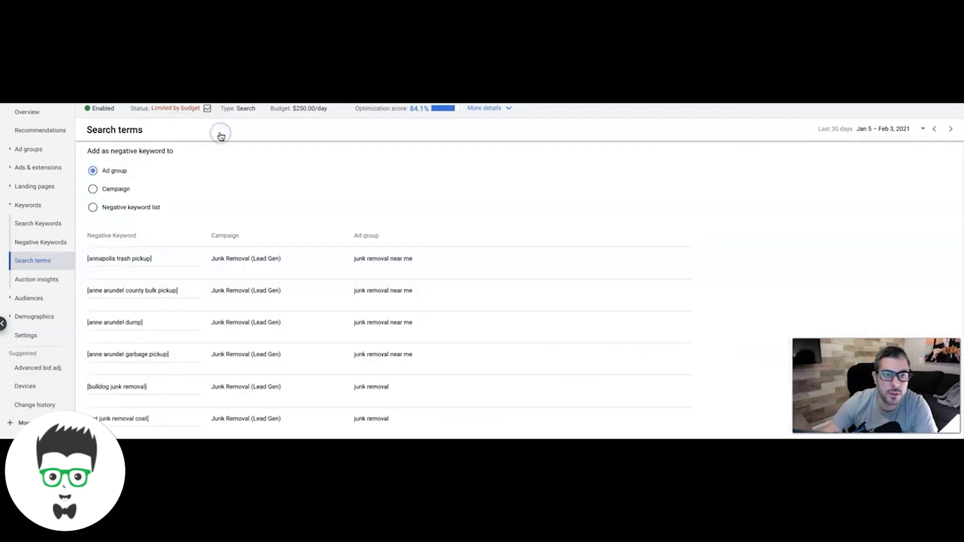
{"action": "left_click", "coordinate": [92, 191]}
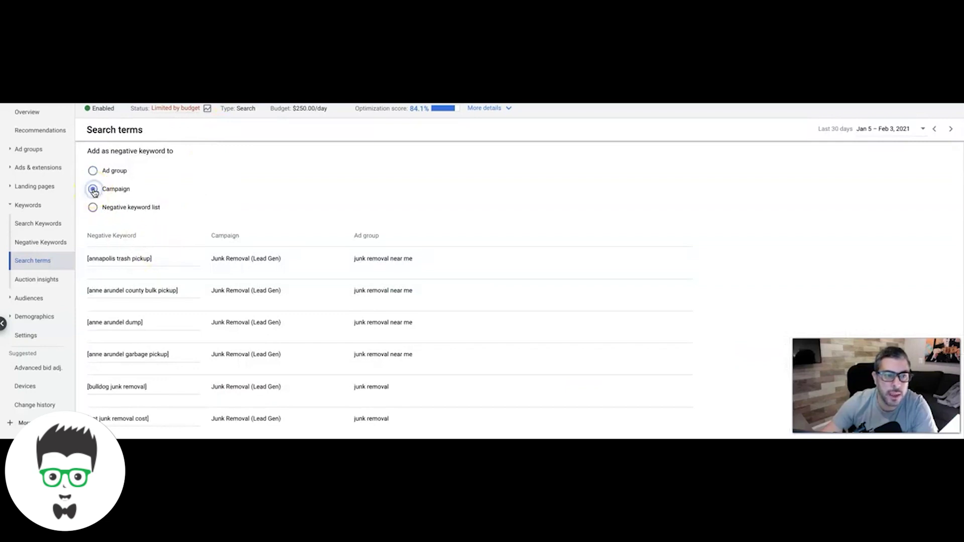
Review the full list of pending campaign-level negative keywords for Junk Removal (Lead Gen) and save them.
{"action": "scroll", "coordinate": [191, 231], "scroll_direction": "down", "scroll_amount": 8}
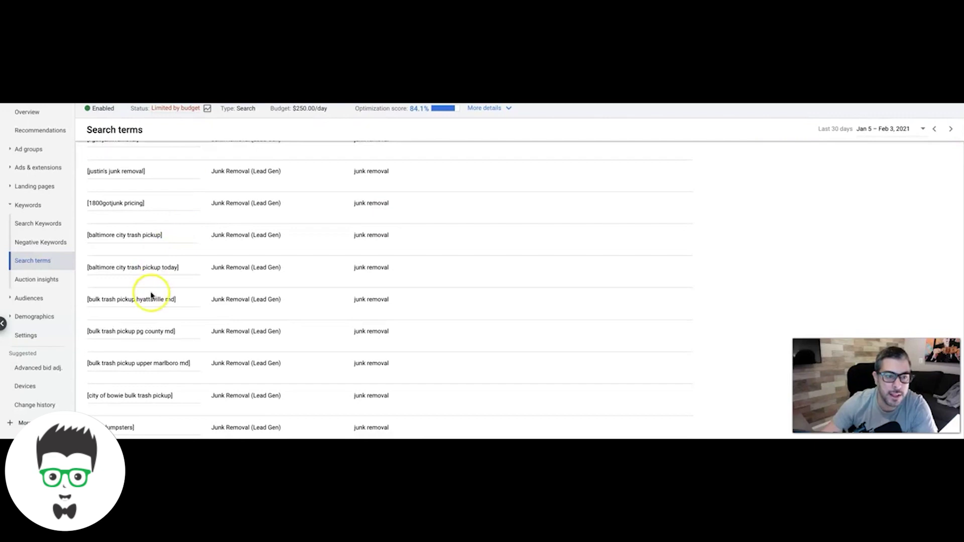
{"action": "scroll", "coordinate": [168, 236], "scroll_direction": "down", "scroll_amount": 2}
{"action": "scroll", "coordinate": [169, 234], "scroll_direction": "down", "scroll_amount": 3}
{"action": "scroll", "coordinate": [187, 334], "scroll_direction": "down", "scroll_amount": 10}
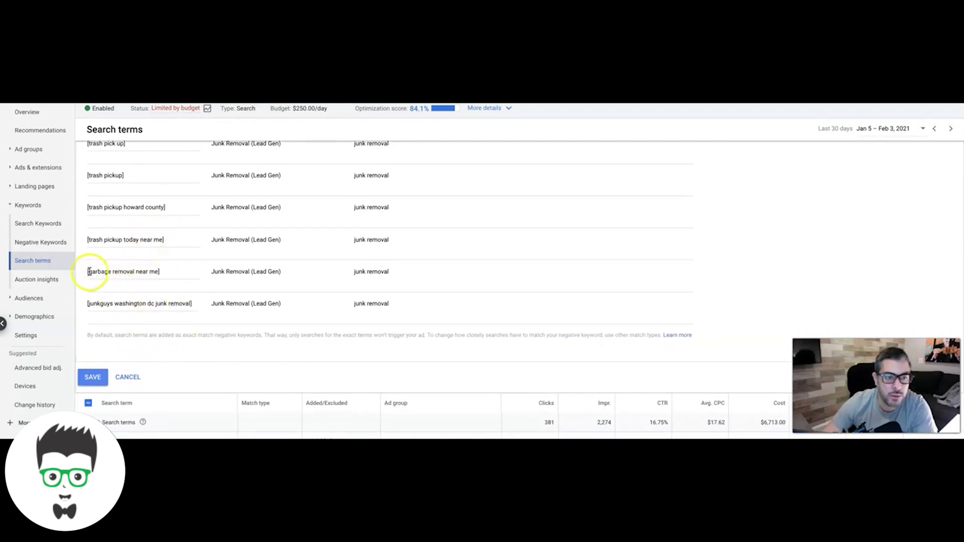
{"action": "left_click", "coordinate": [95, 378]}
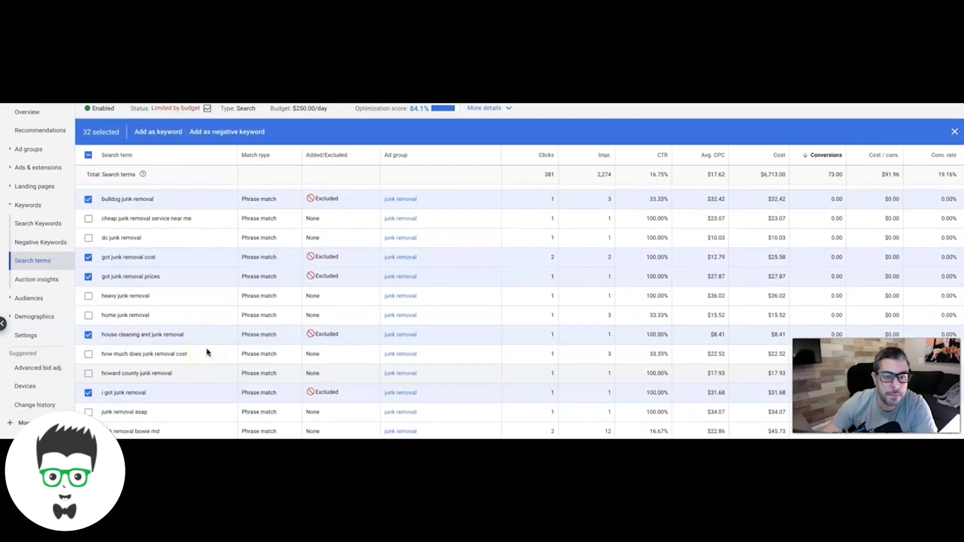
Examine the search terms with conversions, checking their match types, added or excluded status, and cost per conversion.
{"action": "scroll", "coordinate": [206, 353], "scroll_direction": "up", "scroll_amount": 10}
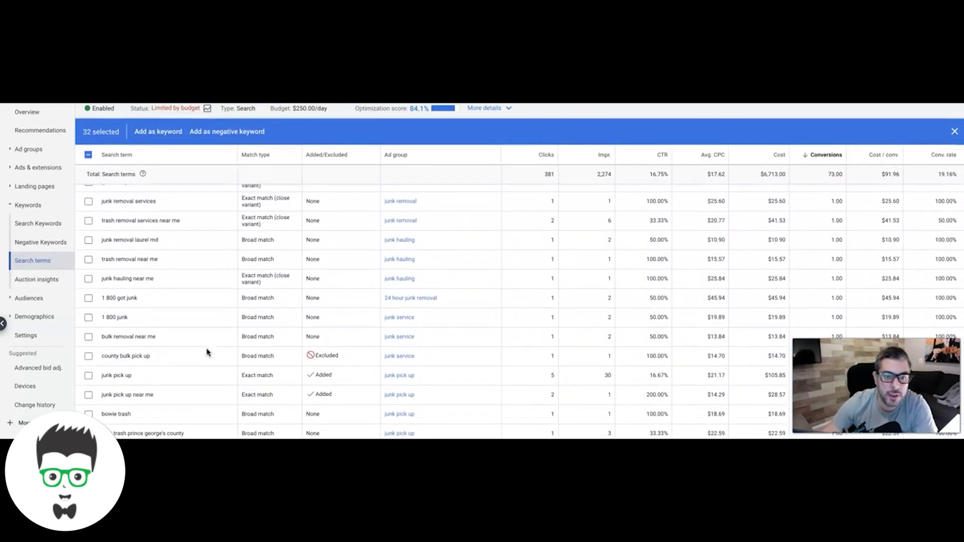
{"action": "scroll", "coordinate": [207, 352], "scroll_direction": "up", "scroll_amount": 3}
{"action": "scroll", "coordinate": [259, 357], "scroll_direction": "up", "scroll_amount": 10}
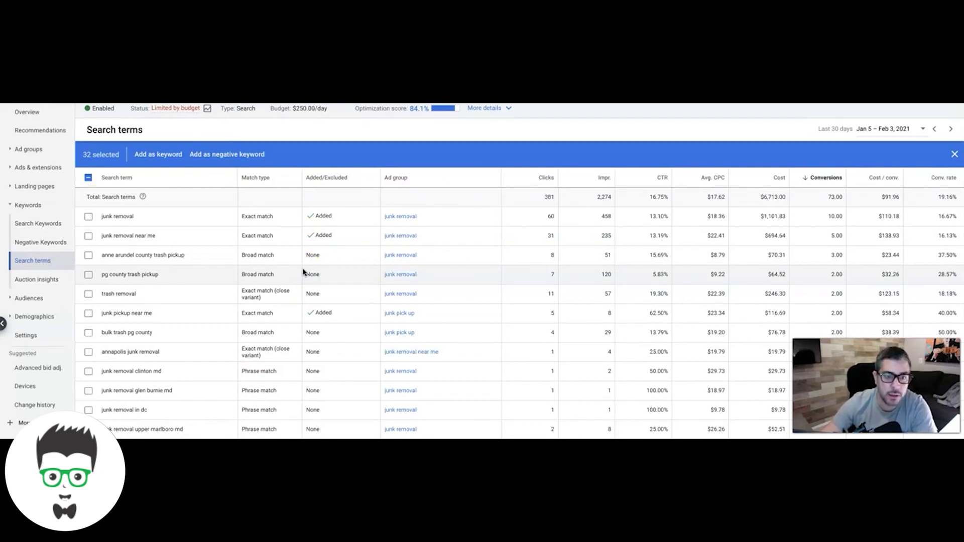
{"action": "left_click", "coordinate": [232, 271]}
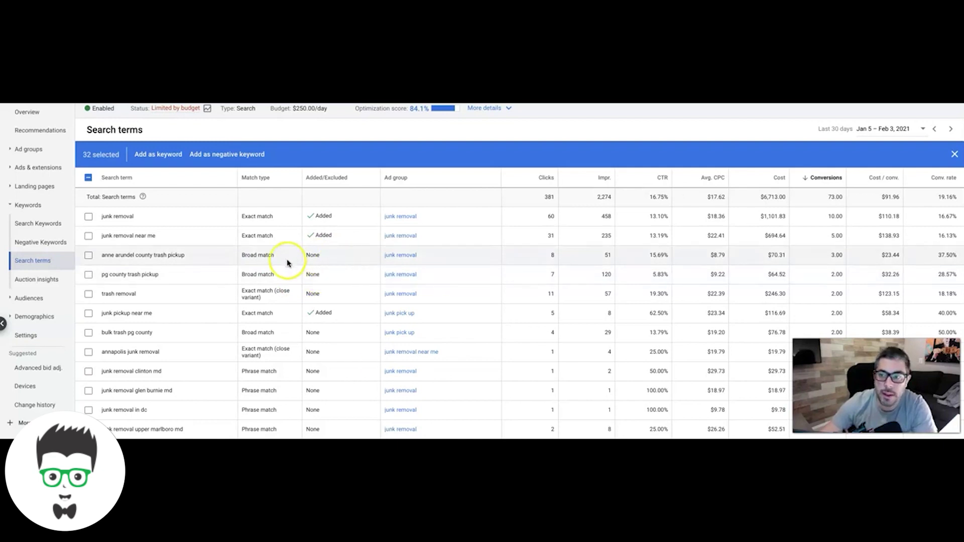
{"action": "scroll", "coordinate": [287, 263], "scroll_direction": "down", "scroll_amount": 1}
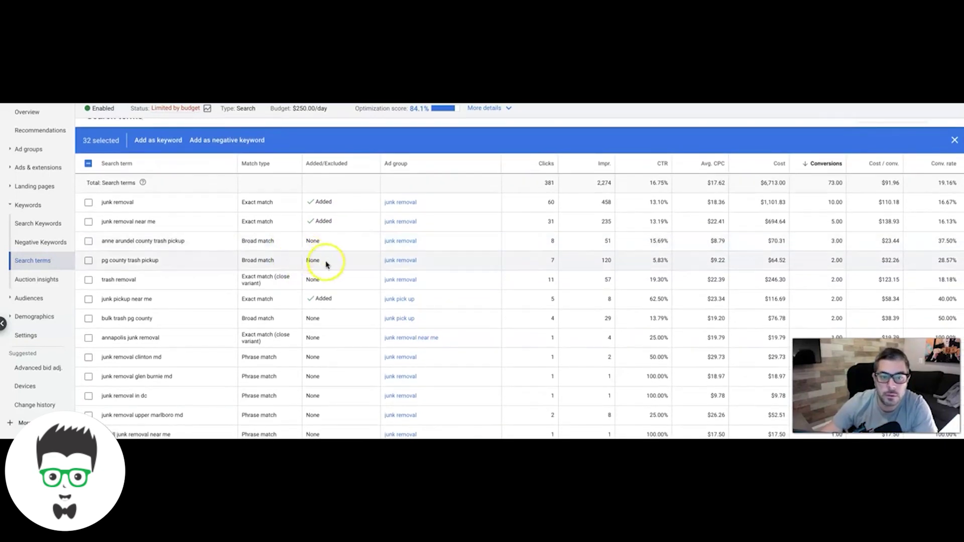
{"action": "scroll", "coordinate": [326, 260], "scroll_direction": "down", "scroll_amount": 2}
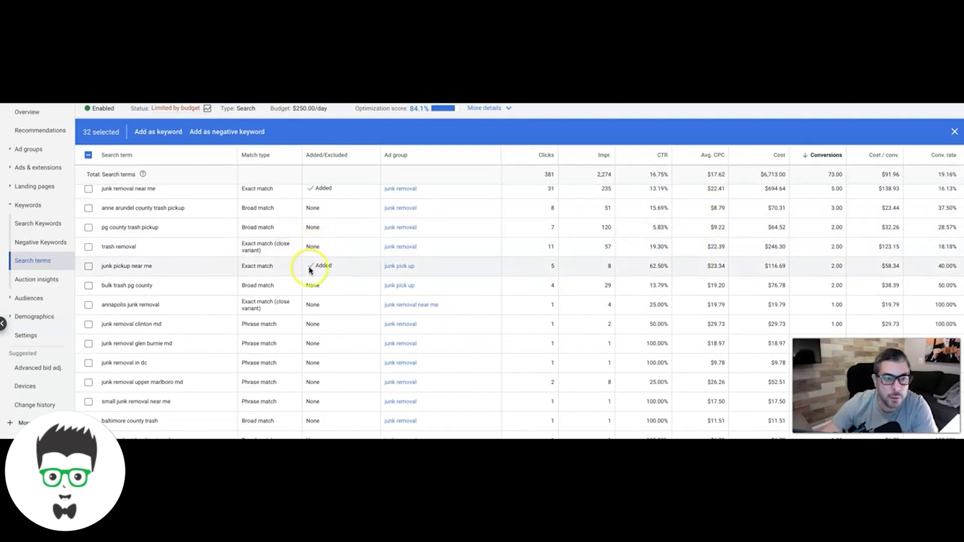
{"action": "scroll", "coordinate": [157, 286], "scroll_direction": "down", "scroll_amount": 1}
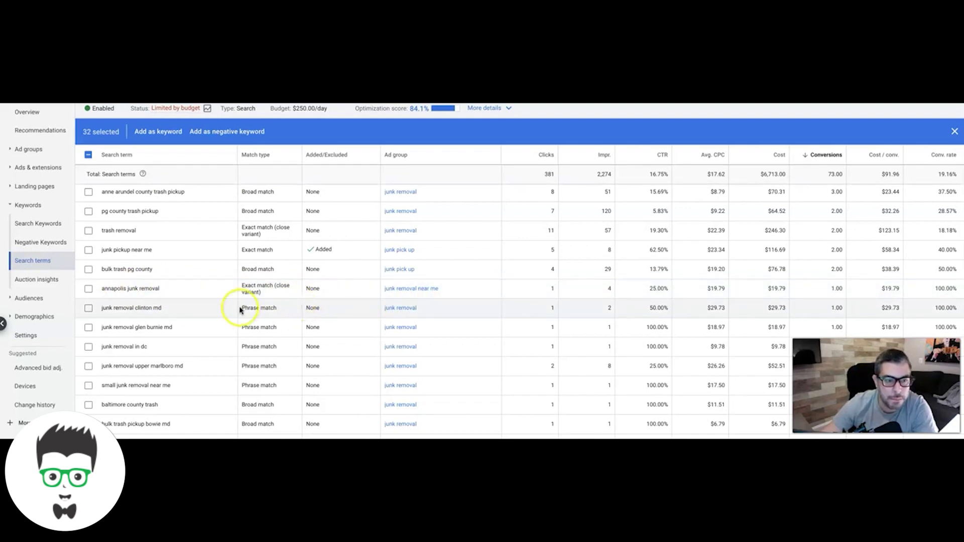
{"action": "scroll", "coordinate": [228, 322], "scroll_direction": "down", "scroll_amount": 1}
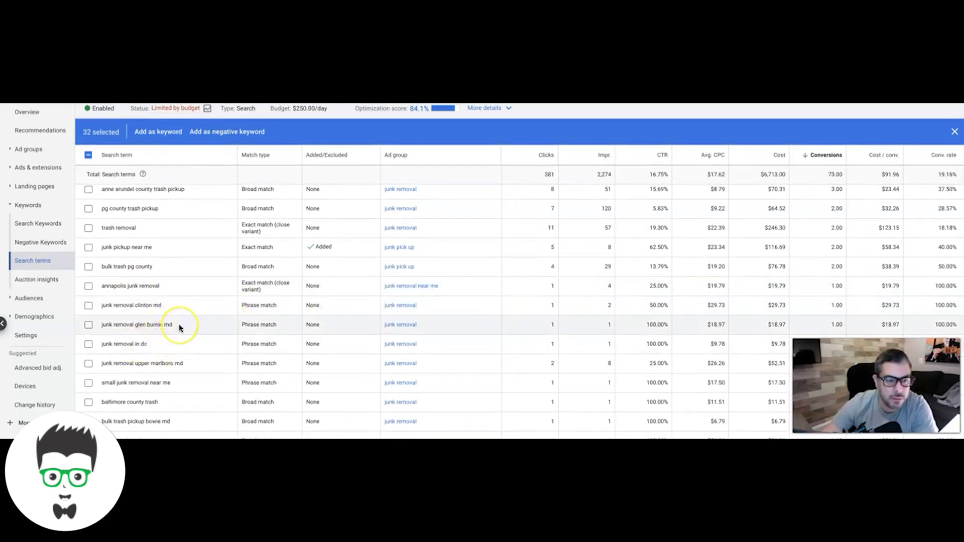
Add the converting search terms small junk removal near me, get rid of junk and junk removal services to the selection.
{"action": "scroll", "coordinate": [180, 327], "scroll_direction": "down", "scroll_amount": 1}
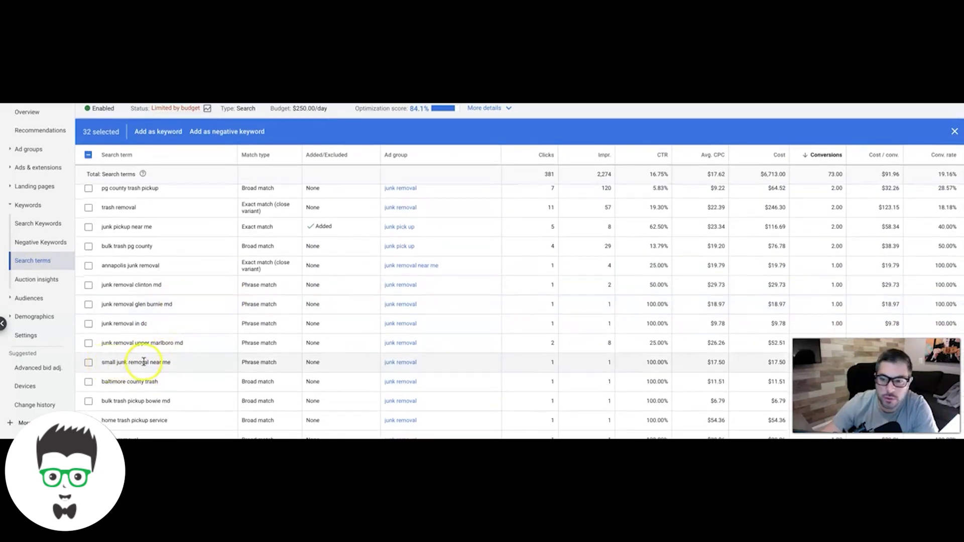
{"action": "left_click", "coordinate": [88, 362]}
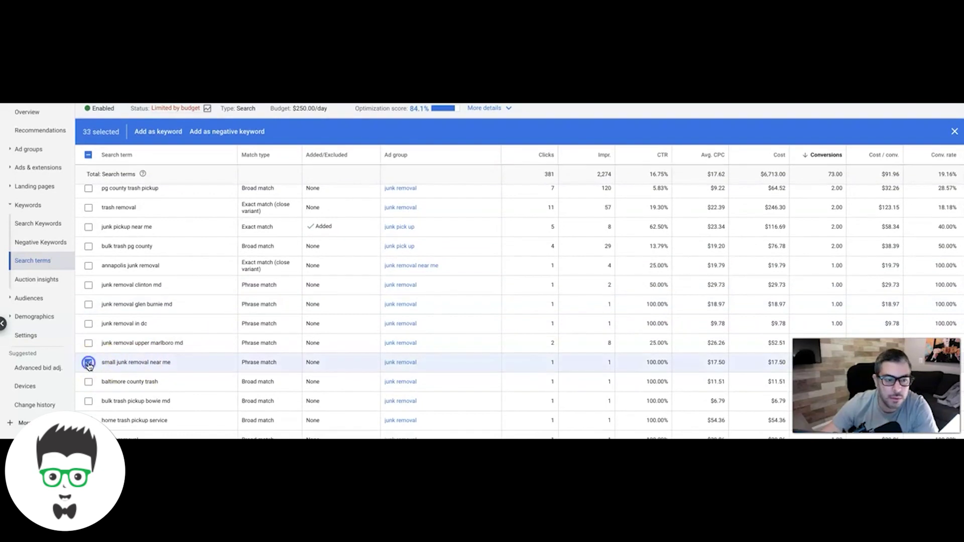
{"action": "scroll", "coordinate": [202, 367], "scroll_direction": "down", "scroll_amount": 3}
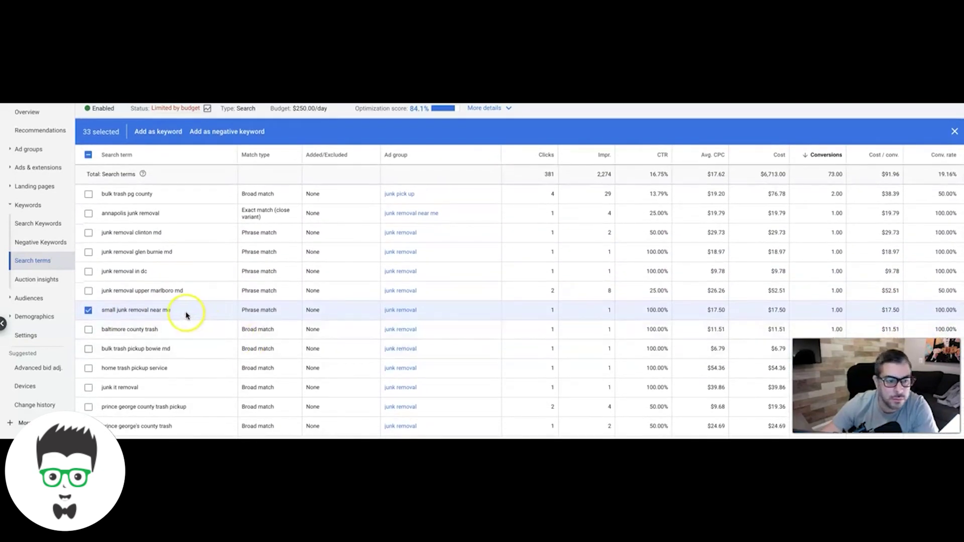
{"action": "scroll", "coordinate": [188, 389], "scroll_direction": "down", "scroll_amount": 2}
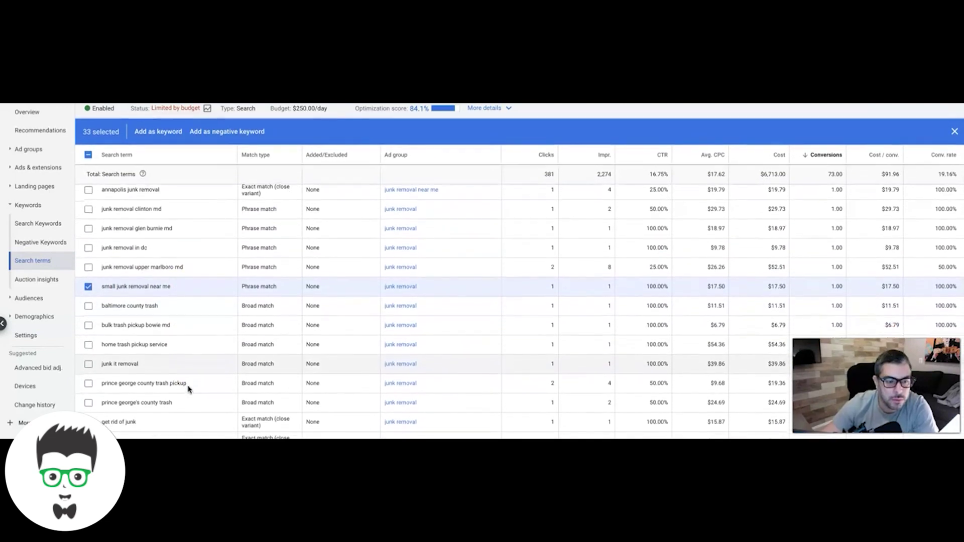
{"action": "scroll", "coordinate": [188, 389], "scroll_direction": "down", "scroll_amount": 2}
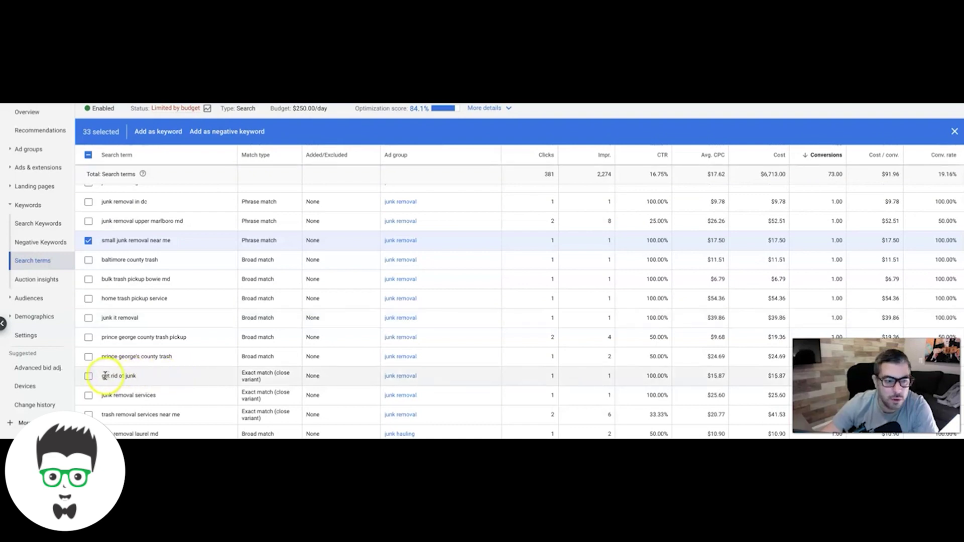
{"action": "left_click", "coordinate": [90, 378]}
{"action": "scroll", "coordinate": [236, 356], "scroll_direction": "down", "scroll_amount": 1}
{"action": "left_click", "coordinate": [116, 376]}
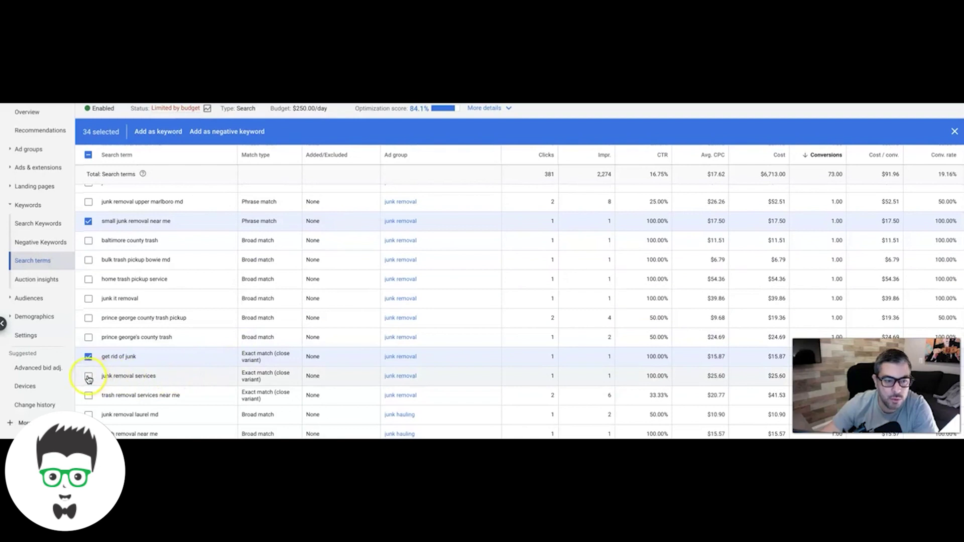
Deselect annapolis trash pickup, the three anne arundel terms, bulldog junk removal, got junk removal cost, got junk removal prices and house cleaning and junk removal.
{"action": "scroll", "coordinate": [311, 321], "scroll_direction": "down", "scroll_amount": 3}
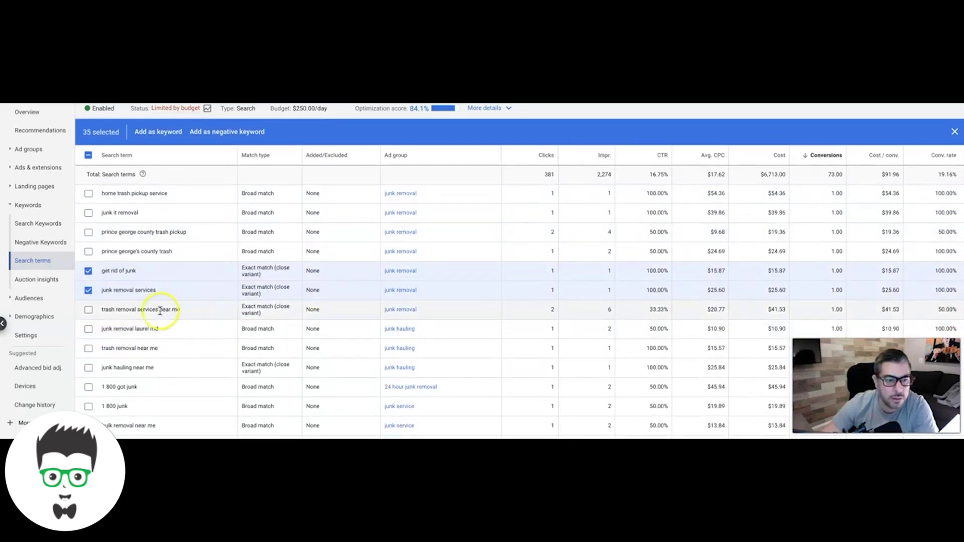
{"action": "scroll", "coordinate": [158, 340], "scroll_direction": "down", "scroll_amount": 2}
{"action": "scroll", "coordinate": [158, 348], "scroll_direction": "down", "scroll_amount": 1}
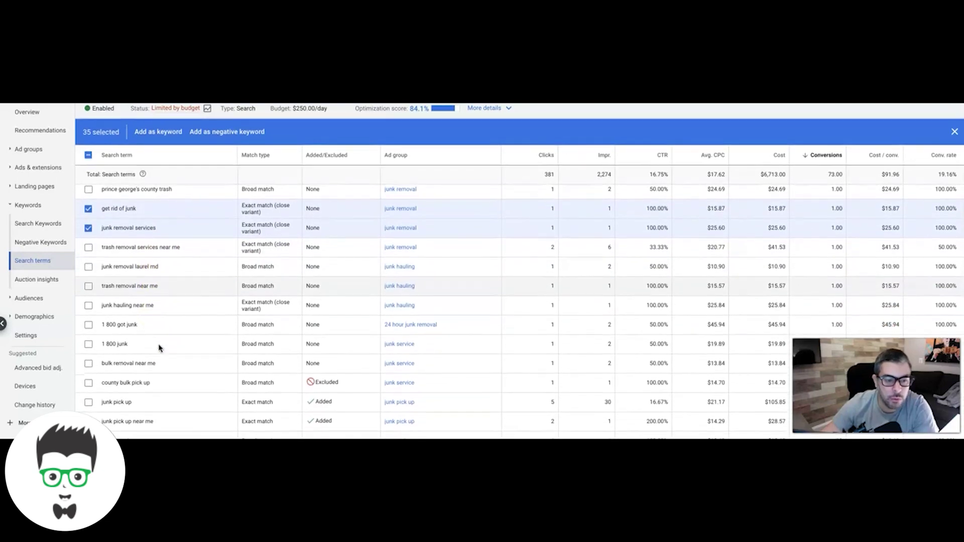
{"action": "left_click", "coordinate": [167, 394]}
{"action": "scroll", "coordinate": [172, 409], "scroll_direction": "down", "scroll_amount": 3}
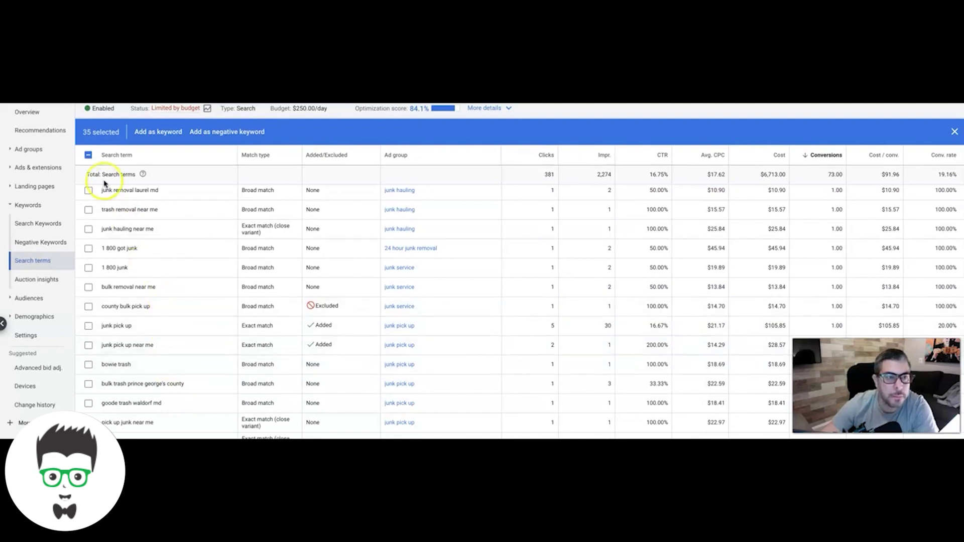
{"action": "left_click", "coordinate": [108, 277]}
{"action": "scroll", "coordinate": [133, 392], "scroll_direction": "down", "scroll_amount": 2}
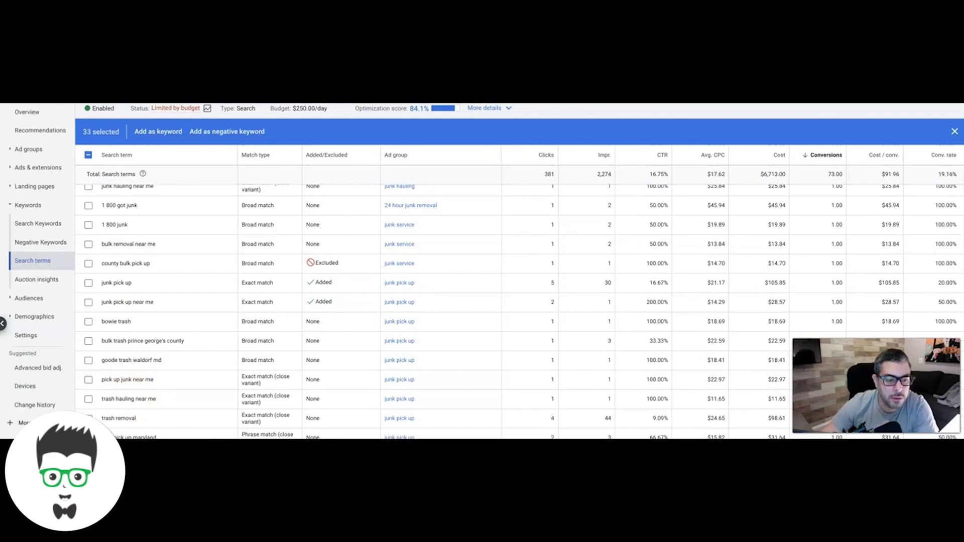
{"action": "scroll", "coordinate": [209, 431], "scroll_direction": "down", "scroll_amount": 9}
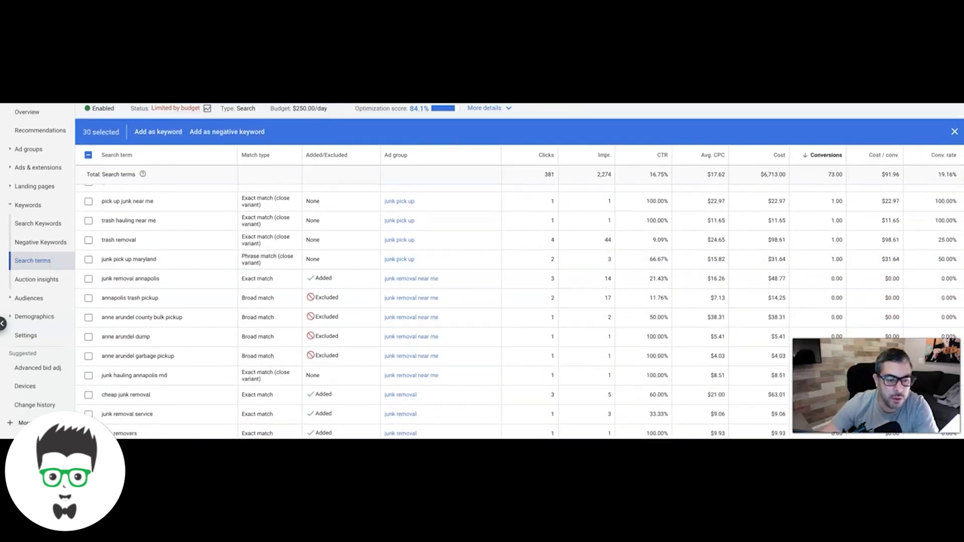
{"action": "scroll", "coordinate": [520, 310], "scroll_direction": "down", "scroll_amount": 5}
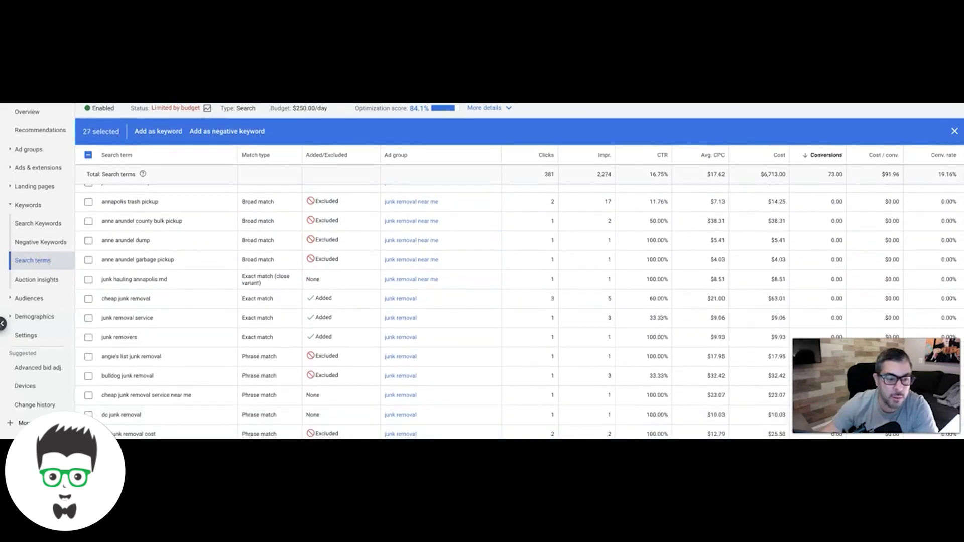
Deselect the excluded terms i got junk removal, justin's junk removal and 1800gotjunk pricing.
{"action": "scroll", "coordinate": [519, 312], "scroll_direction": "down", "scroll_amount": 1}
{"action": "scroll", "coordinate": [519, 311], "scroll_direction": "down", "scroll_amount": 4}
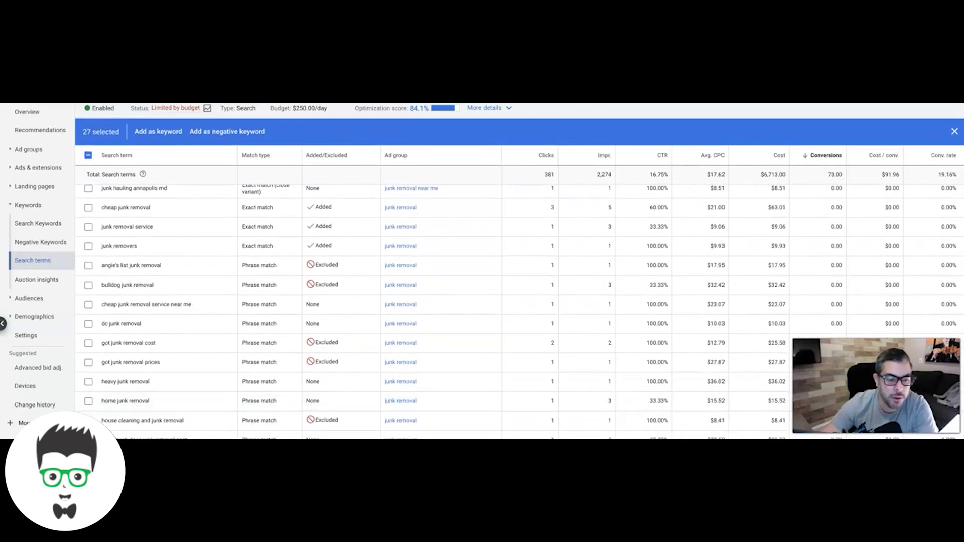
{"action": "scroll", "coordinate": [502, 312], "scroll_direction": "down", "scroll_amount": 5}
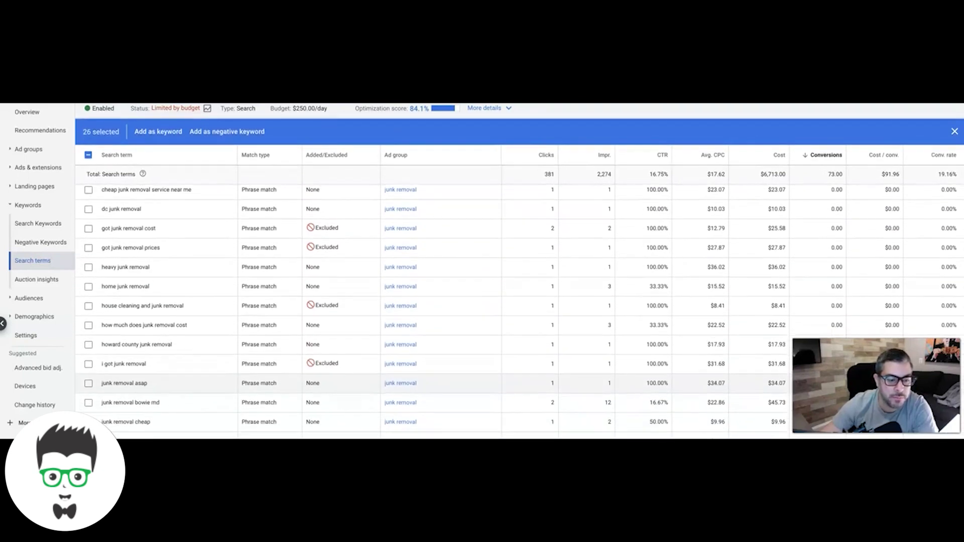
{"action": "scroll", "coordinate": [502, 301], "scroll_direction": "down", "scroll_amount": 1}
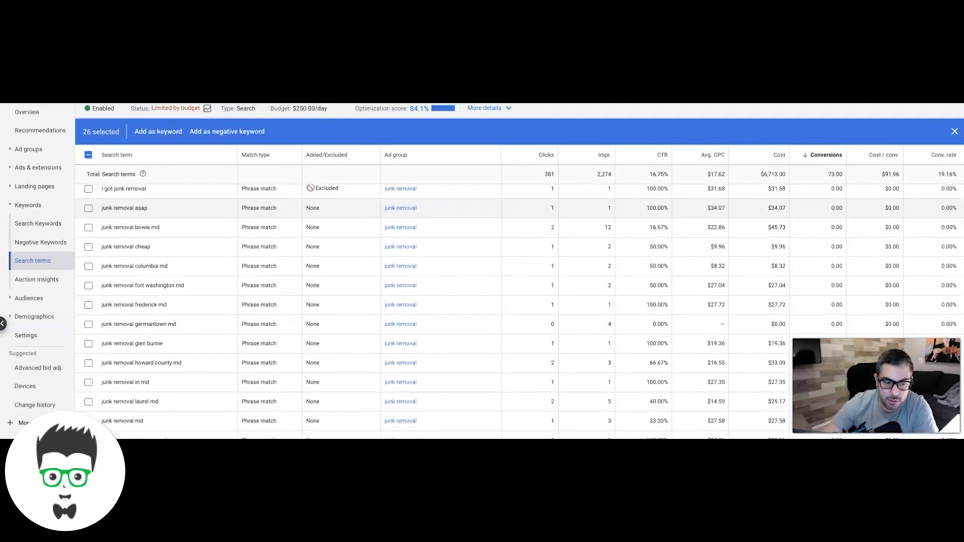
{"action": "scroll", "coordinate": [502, 311], "scroll_direction": "down", "scroll_amount": 3}
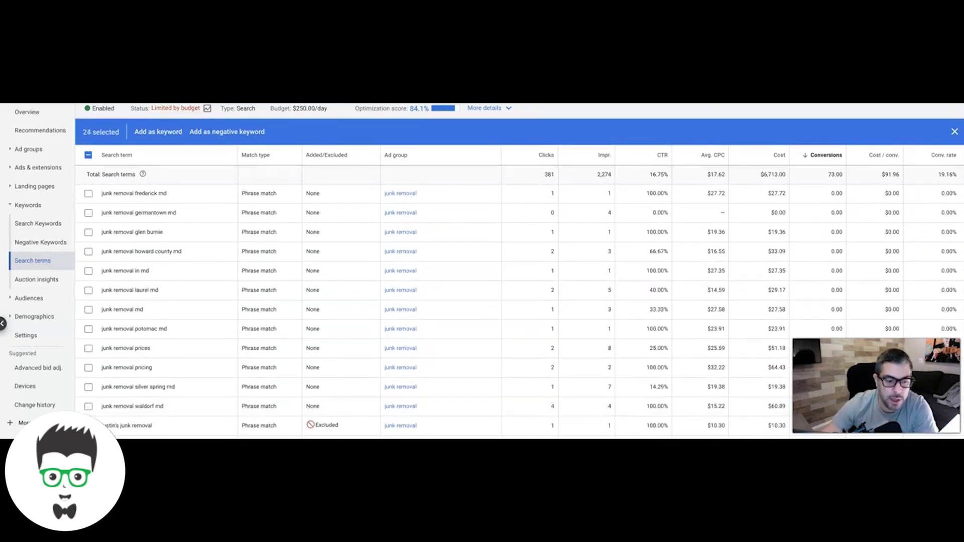
Deselect the excluded broad match terms from baltimore city trash pickup through prince george's county trash pick up.
{"action": "scroll", "coordinate": [502, 312], "scroll_direction": "down", "scroll_amount": 2}
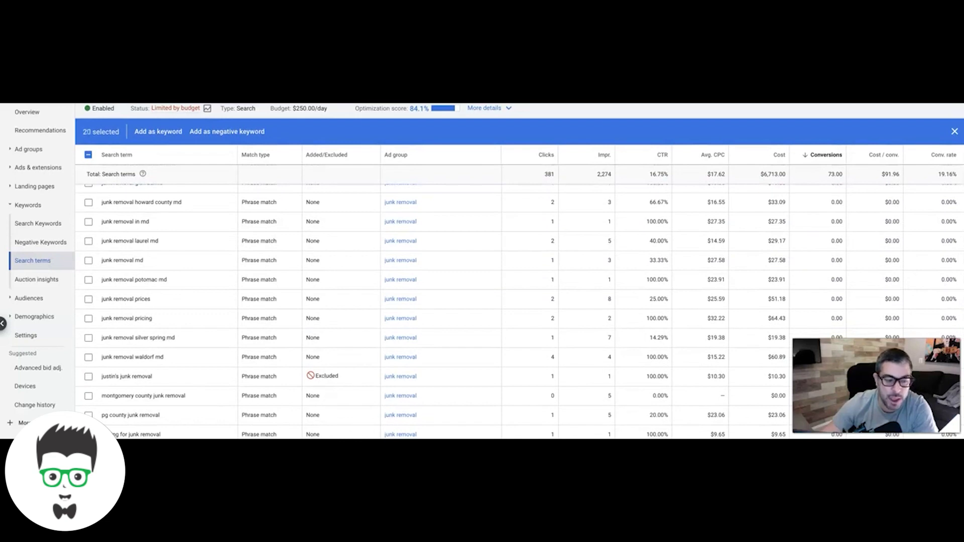
{"action": "scroll", "coordinate": [502, 311], "scroll_direction": "down", "scroll_amount": 3}
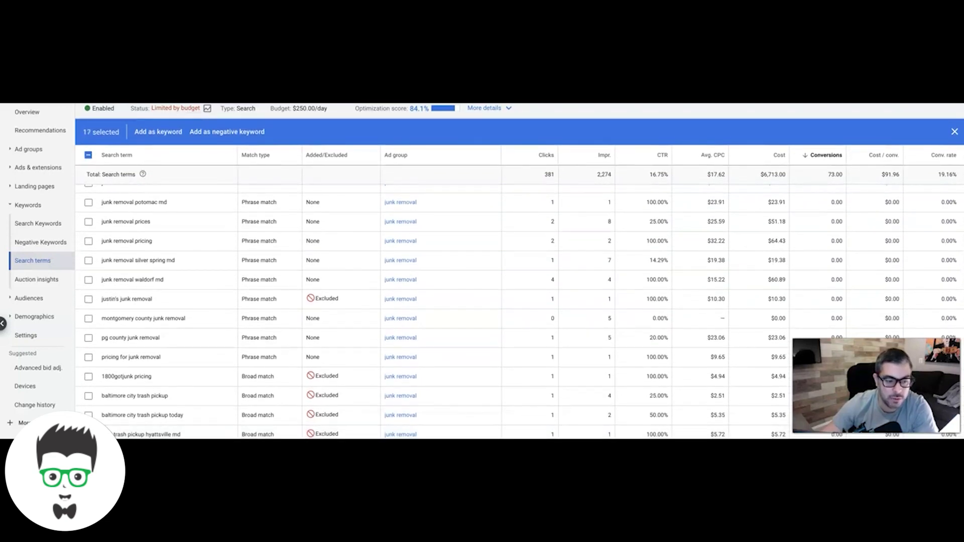
{"action": "scroll", "coordinate": [502, 311], "scroll_direction": "down", "scroll_amount": 3}
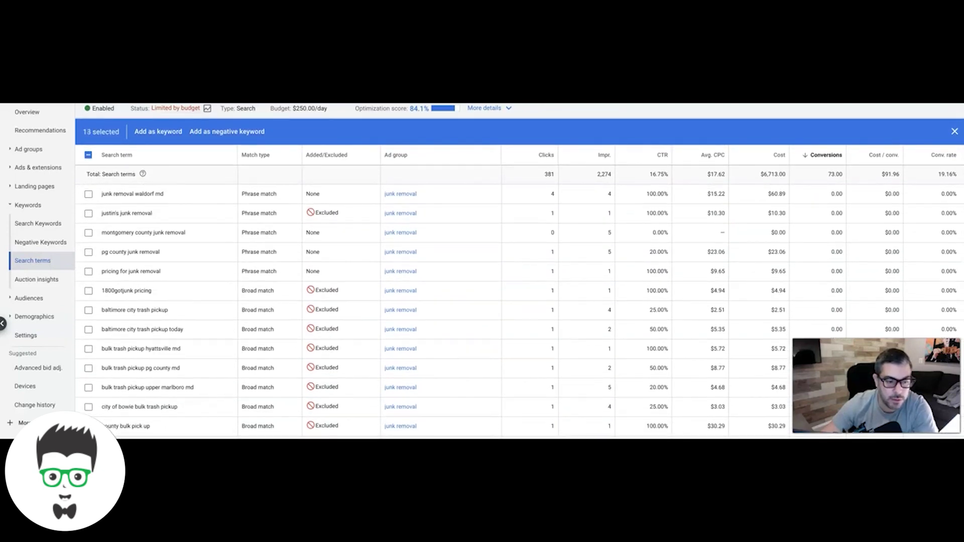
{"action": "scroll", "coordinate": [502, 311], "scroll_direction": "down", "scroll_amount": 3}
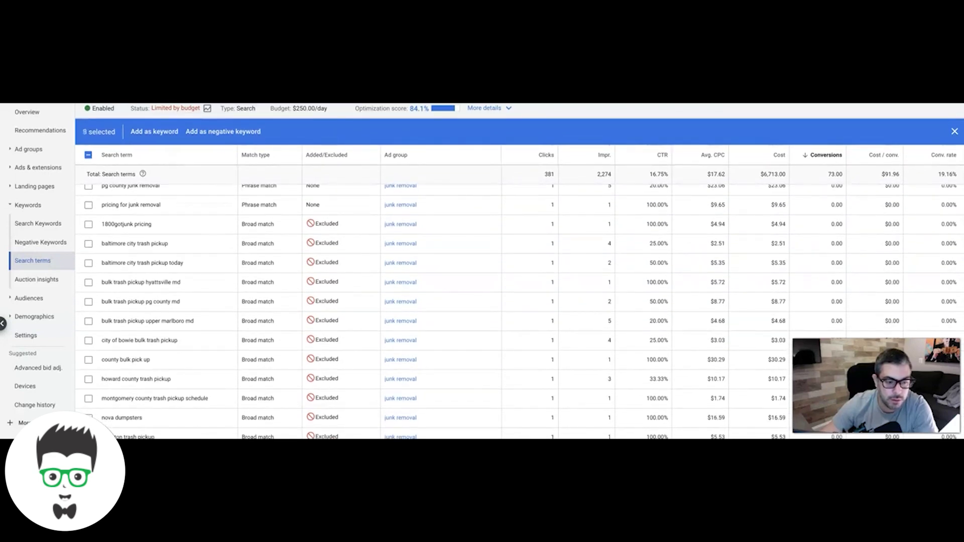
Deselect trash pick up, trash pickup, trash pickup howard county, trash pickup today near me, garbage removal near me and junkguys washington dc junk removal.
{"action": "scroll", "coordinate": [501, 312], "scroll_direction": "down", "scroll_amount": 3}
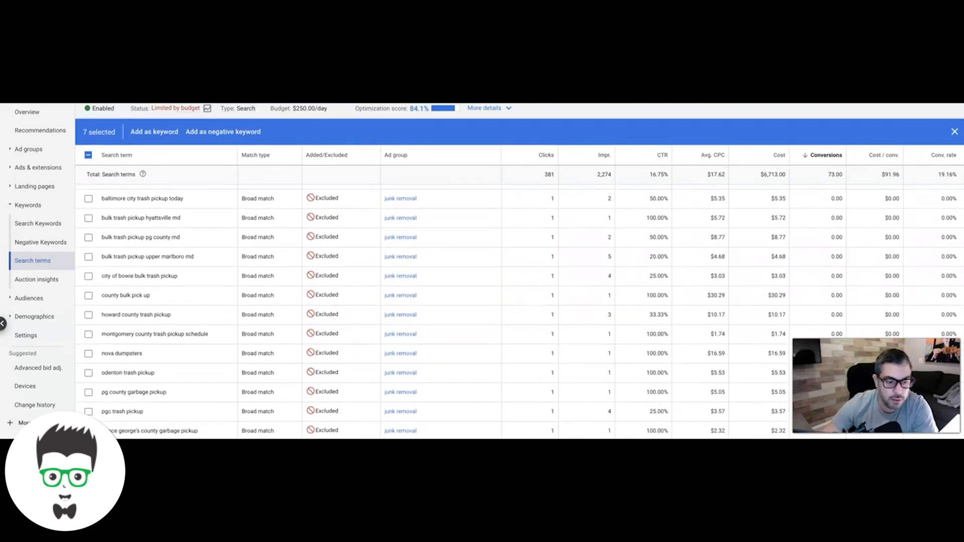
{"action": "scroll", "coordinate": [501, 311], "scroll_direction": "down", "scroll_amount": 9}
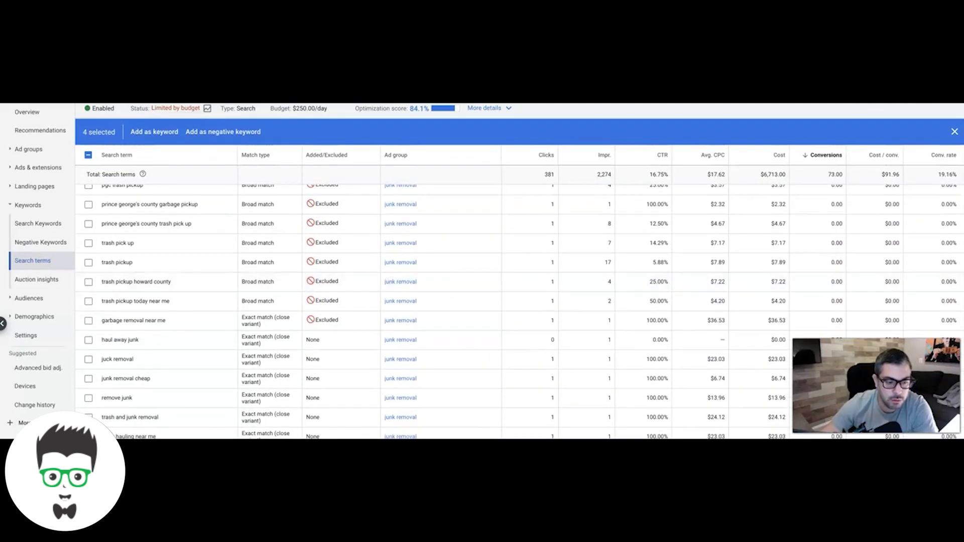
{"action": "scroll", "coordinate": [502, 311], "scroll_direction": "down", "scroll_amount": 12}
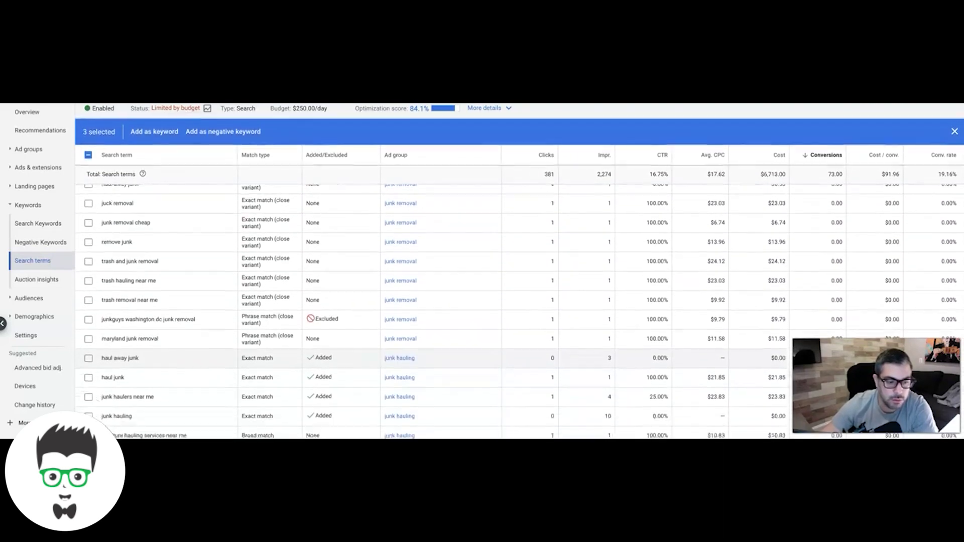
Return to the converting search terms and check which ones are still selected.
{"action": "scroll", "coordinate": [502, 311], "scroll_direction": "up", "scroll_amount": 20}
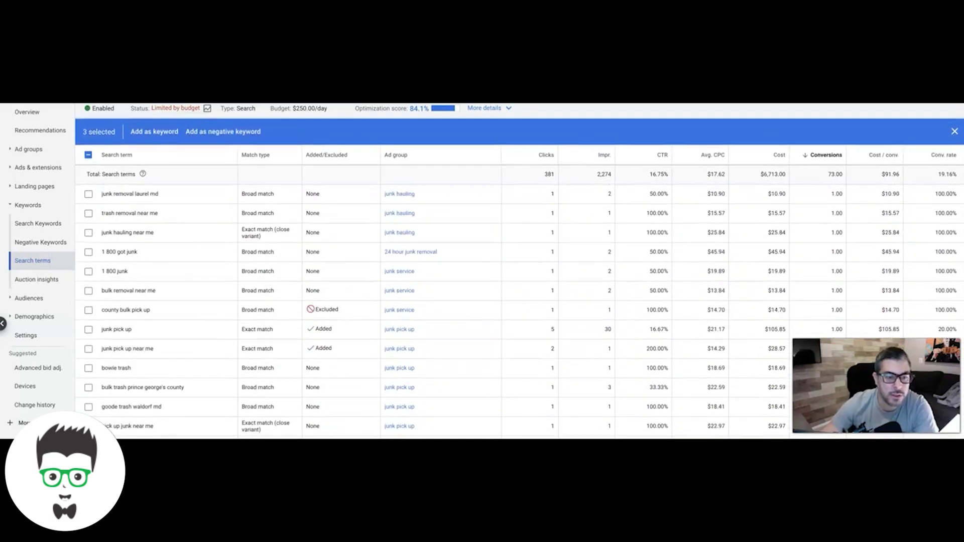
{"action": "scroll", "coordinate": [502, 311], "scroll_direction": "down", "scroll_amount": 2}
{"action": "scroll", "coordinate": [173, 280], "scroll_direction": "down", "scroll_amount": 9}
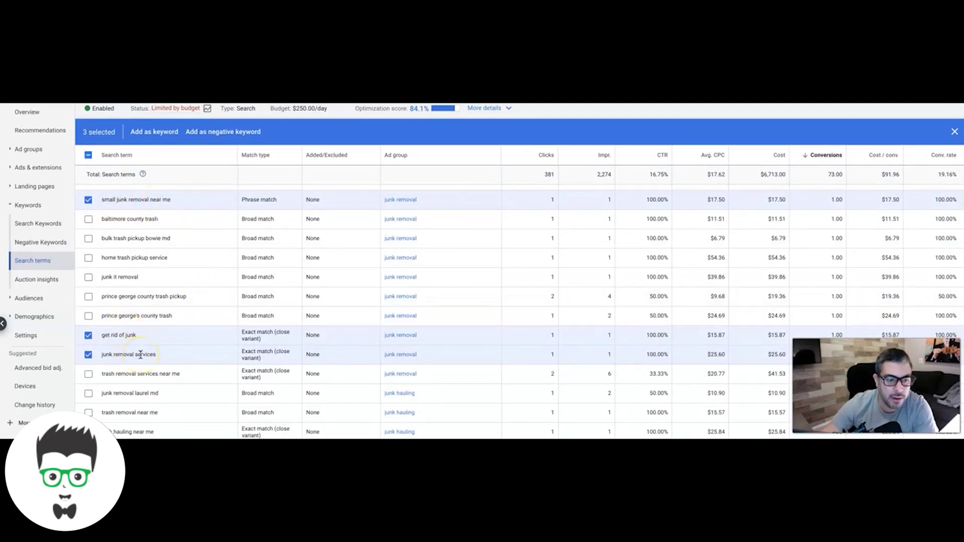
Select the converting search terms small junk removal near me, get rid of junk and junk removal services in the junk removal ad group.
{"action": "scroll", "coordinate": [181, 355], "scroll_direction": "up", "scroll_amount": 2}
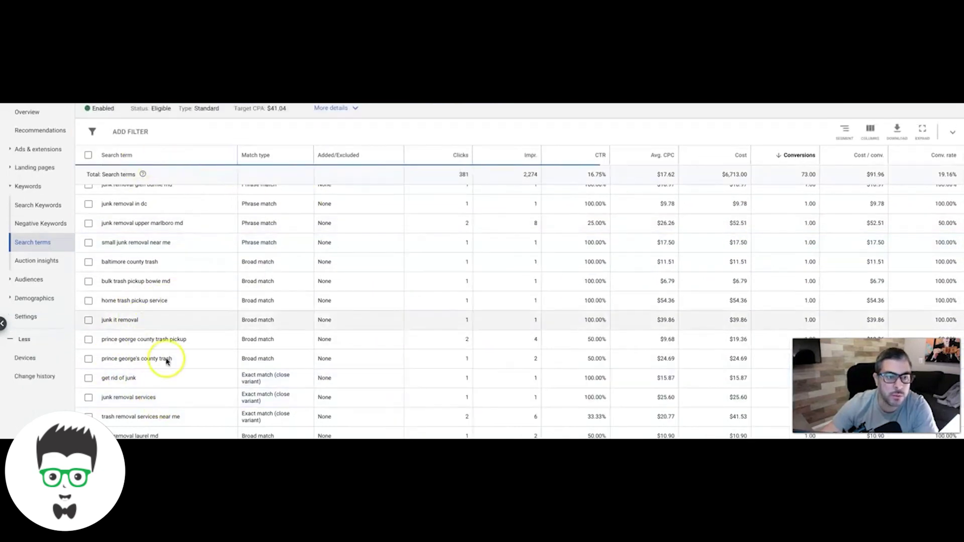
{"action": "scroll", "coordinate": [168, 361], "scroll_direction": "down", "scroll_amount": 4}
{"action": "scroll", "coordinate": [167, 361], "scroll_direction": "down", "scroll_amount": 5}
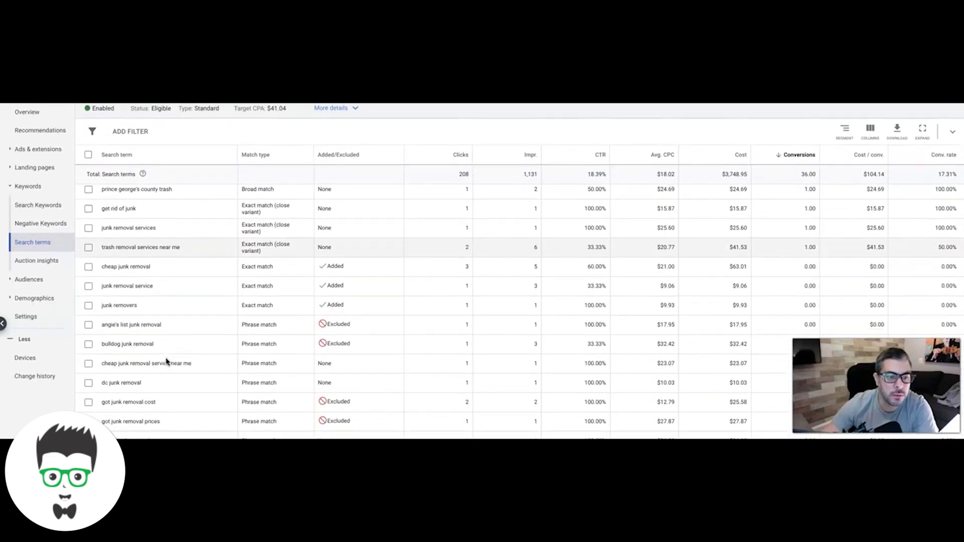
{"action": "scroll", "coordinate": [167, 361], "scroll_direction": "up", "scroll_amount": 10}
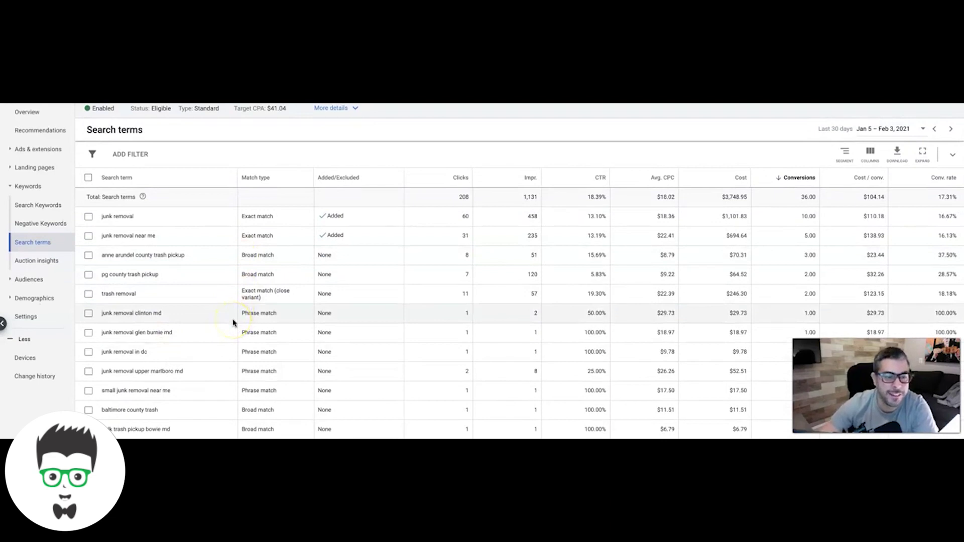
{"action": "scroll", "coordinate": [233, 322], "scroll_direction": "down", "scroll_amount": 1}
{"action": "left_click", "coordinate": [95, 356]}
{"action": "scroll", "coordinate": [233, 366], "scroll_direction": "down", "scroll_amount": 3}
{"action": "scroll", "coordinate": [232, 365], "scroll_direction": "down", "scroll_amount": 3}
{"action": "left_click", "coordinate": [89, 368]}
{"action": "left_click", "coordinate": [88, 387]}
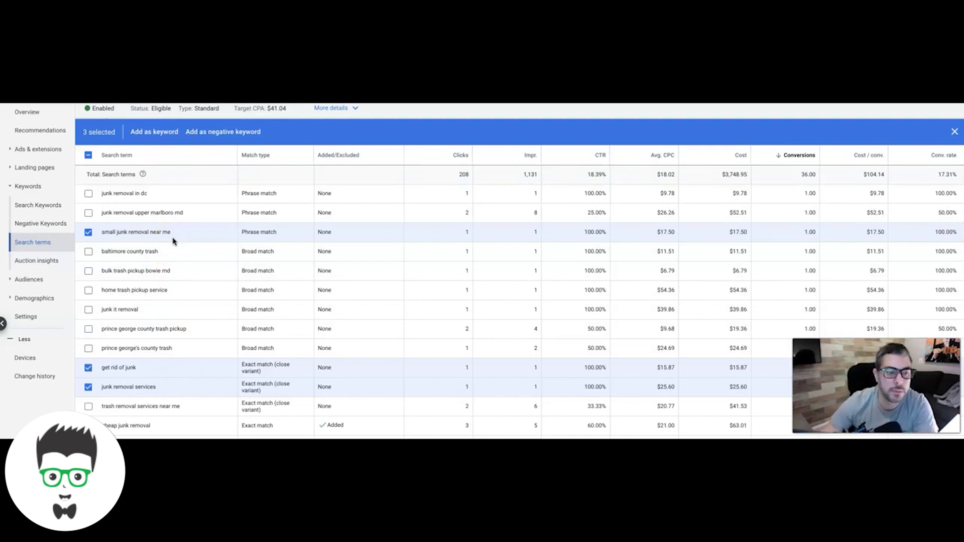
{"action": "left_click", "coordinate": [139, 234]}
Add the selected terms as exact match keywords [small junk removal near me], [get rid of junk] and [junk removal services], and save them.
{"action": "left_click", "coordinate": [154, 132]}
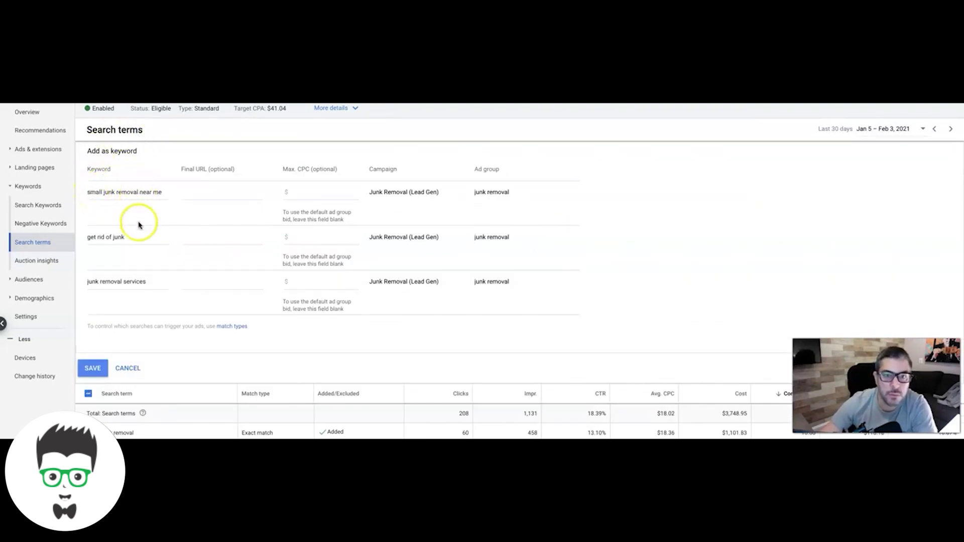
{"action": "left_click", "coordinate": [87, 192]}
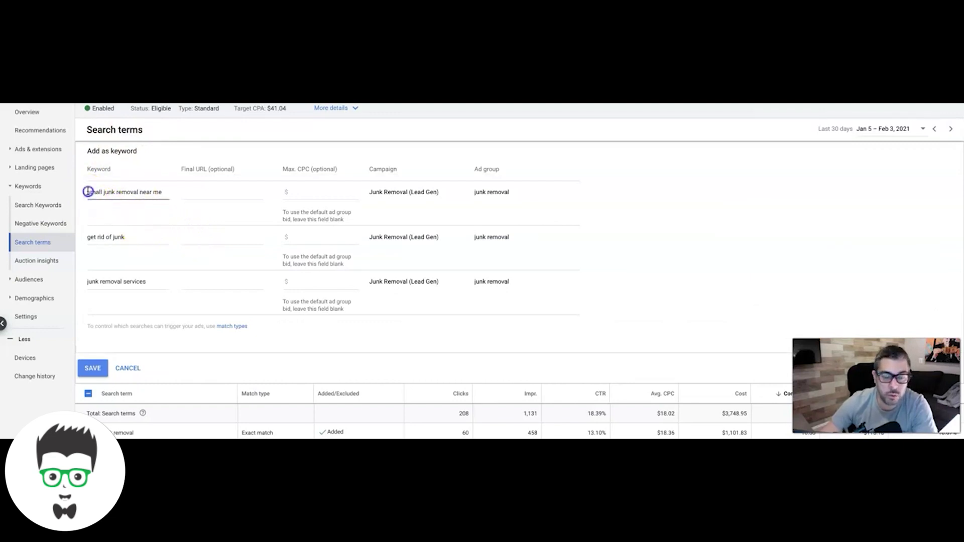
{"action": "type", "text": "["}
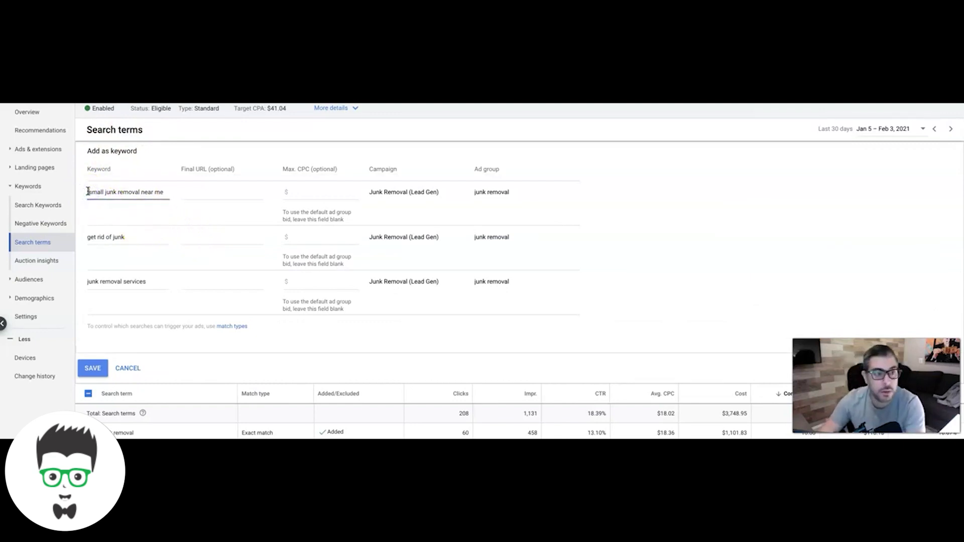
{"action": "left_click", "coordinate": [88, 237]}
{"action": "type", "text": "["}
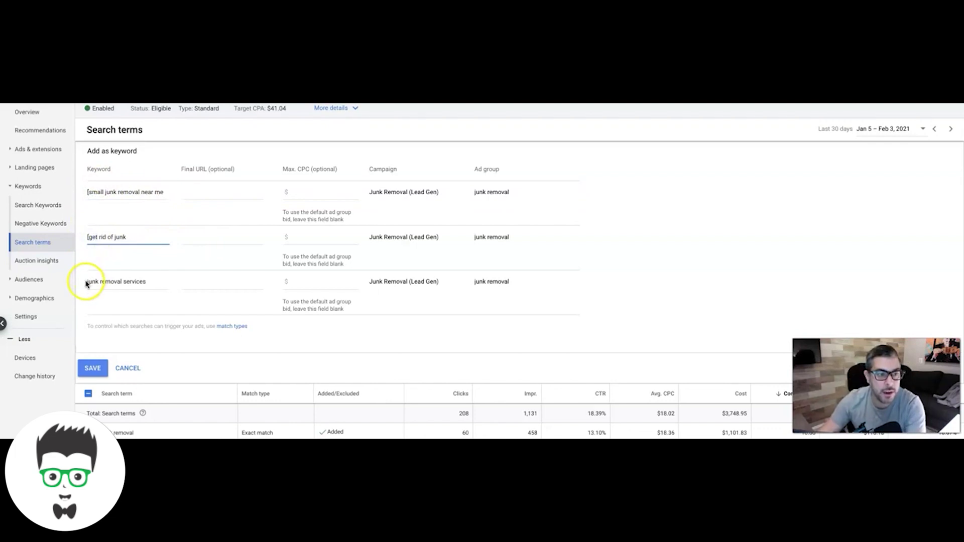
{"action": "left_click", "coordinate": [87, 282]}
{"action": "type", "text": "["}
{"action": "left_click", "coordinate": [148, 282]}
{"action": "type", "text": "]"}
{"action": "left_click", "coordinate": [136, 237]}
{"action": "type", "text": "]"}
{"action": "left_click", "coordinate": [164, 192]}
{"action": "type", "text": "]"}
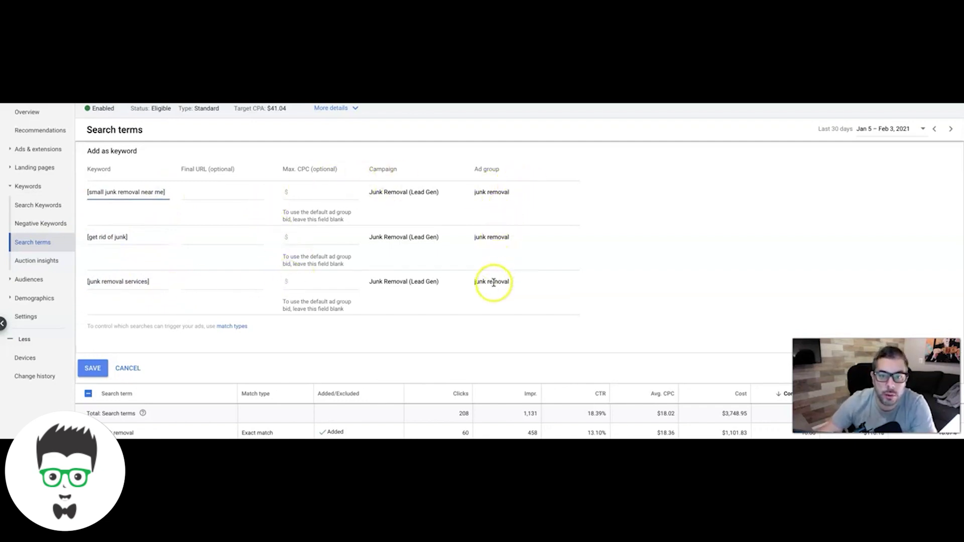
{"action": "left_click", "coordinate": [93, 368]}
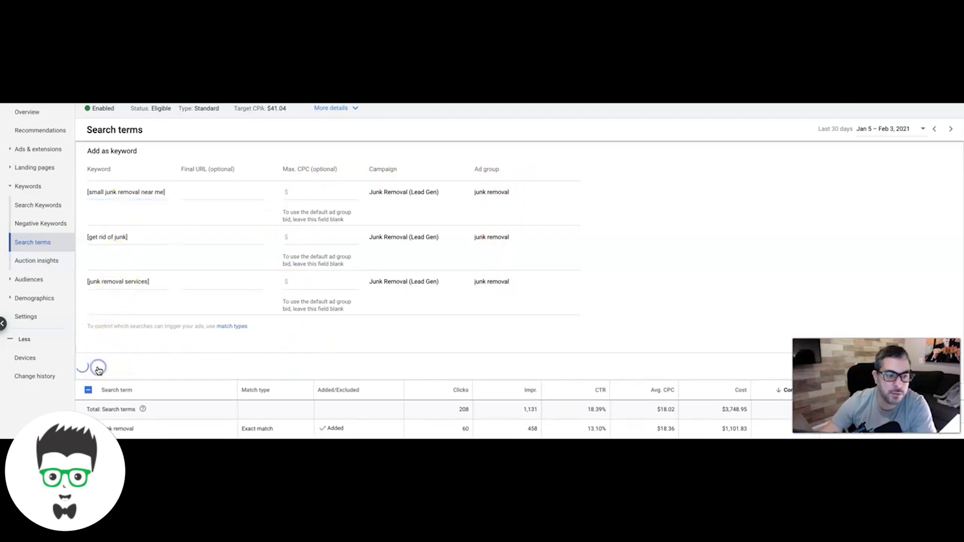
Clear the selection of all search terms in the junk removal ad group.
{"action": "scroll", "coordinate": [243, 284], "scroll_direction": "down", "scroll_amount": 1}
{"action": "scroll", "coordinate": [243, 284], "scroll_direction": "down", "scroll_amount": 1}
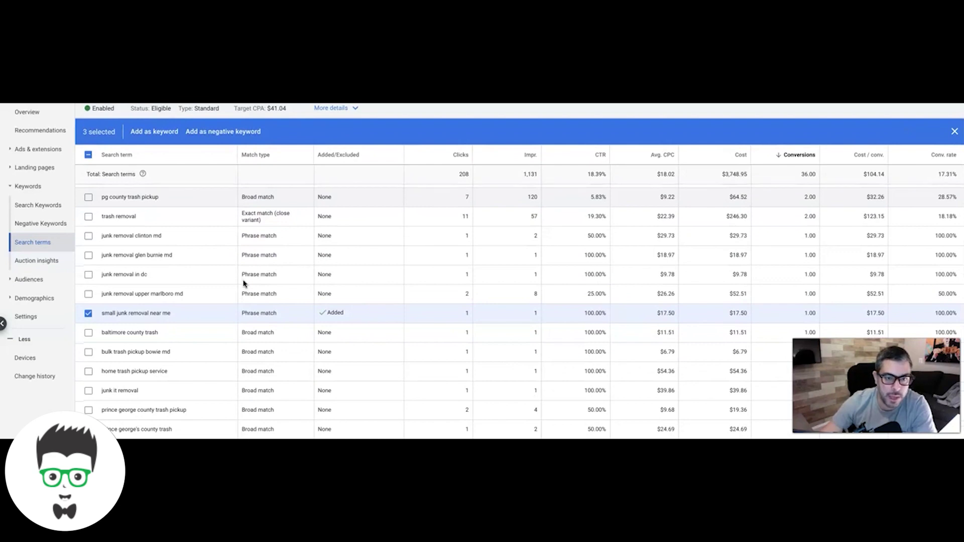
{"action": "left_click", "coordinate": [88, 156]}
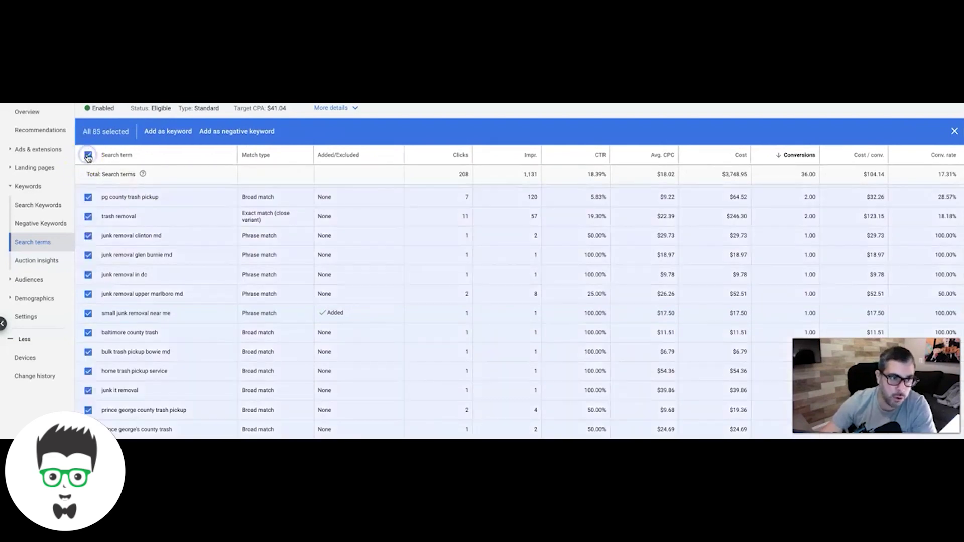
{"action": "left_click", "coordinate": [88, 155]}
{"action": "scroll", "coordinate": [247, 311], "scroll_direction": "up", "scroll_amount": 3}
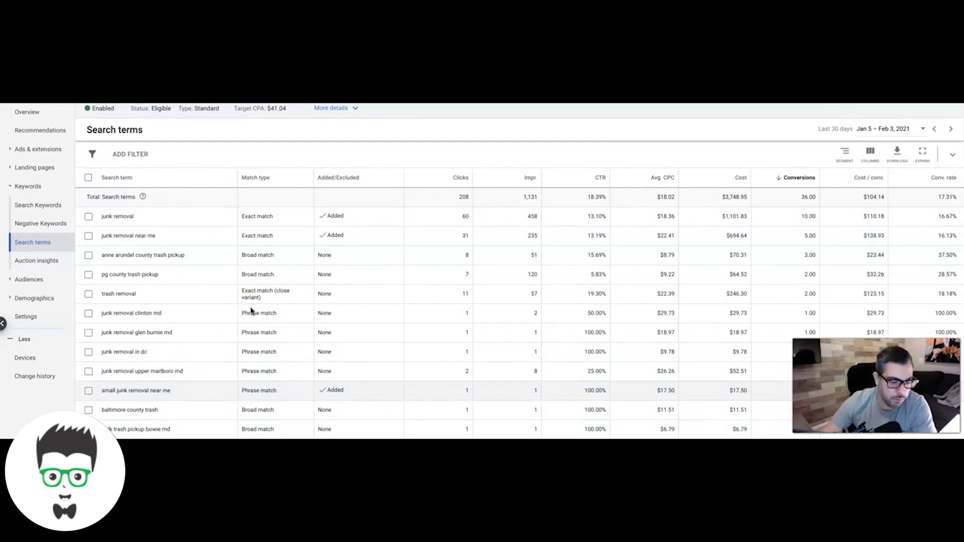
Open the ad group's devices report and add the Impr. (Abs. Top) % and Impr. (Top) % columns to it.
{"action": "left_click", "coordinate": [40, 361]}
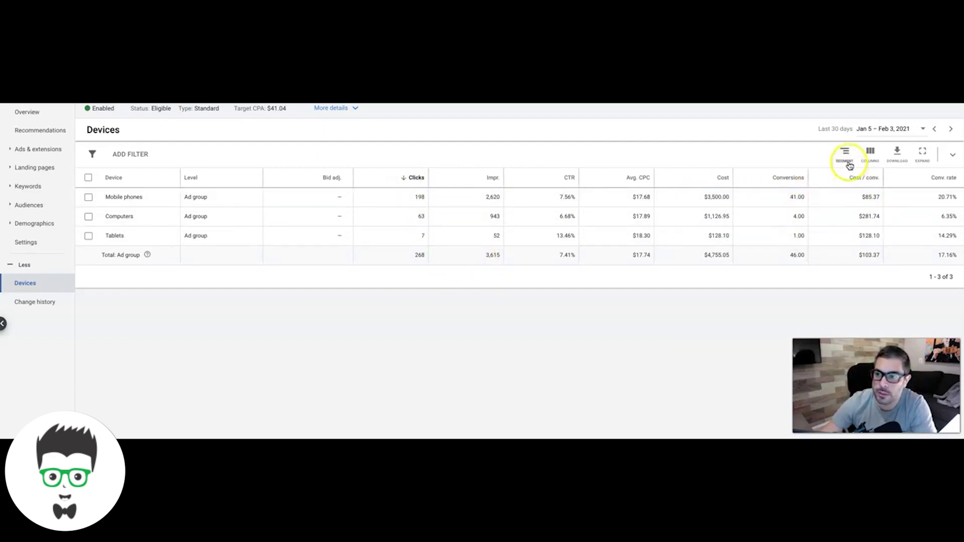
{"action": "left_click", "coordinate": [871, 156]}
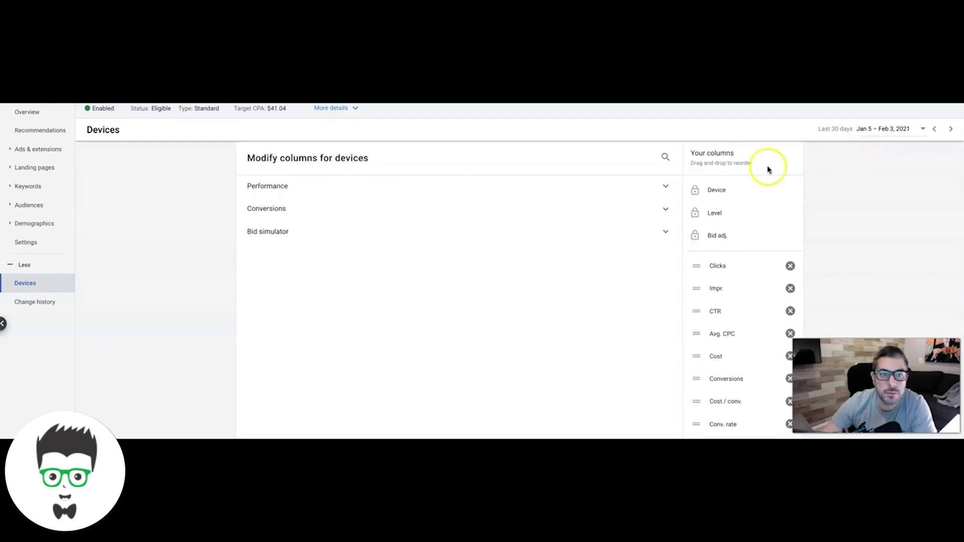
{"action": "left_click", "coordinate": [273, 186]}
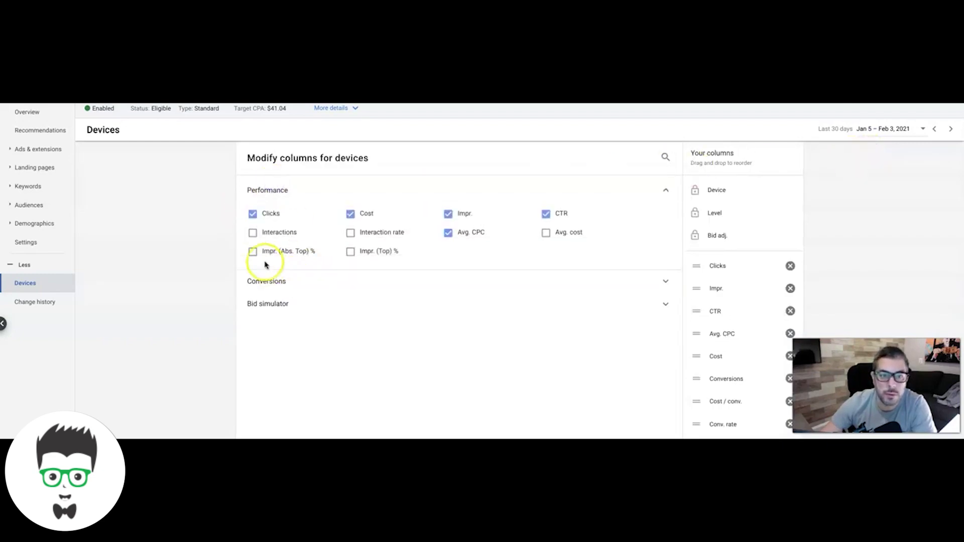
{"action": "mouse_move", "coordinate": [254, 256]}
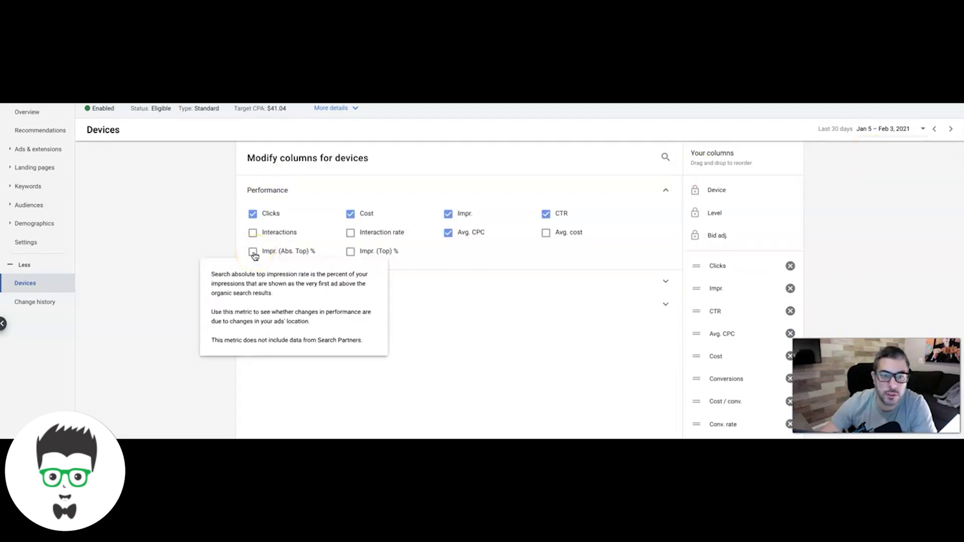
{"action": "left_click", "coordinate": [256, 255]}
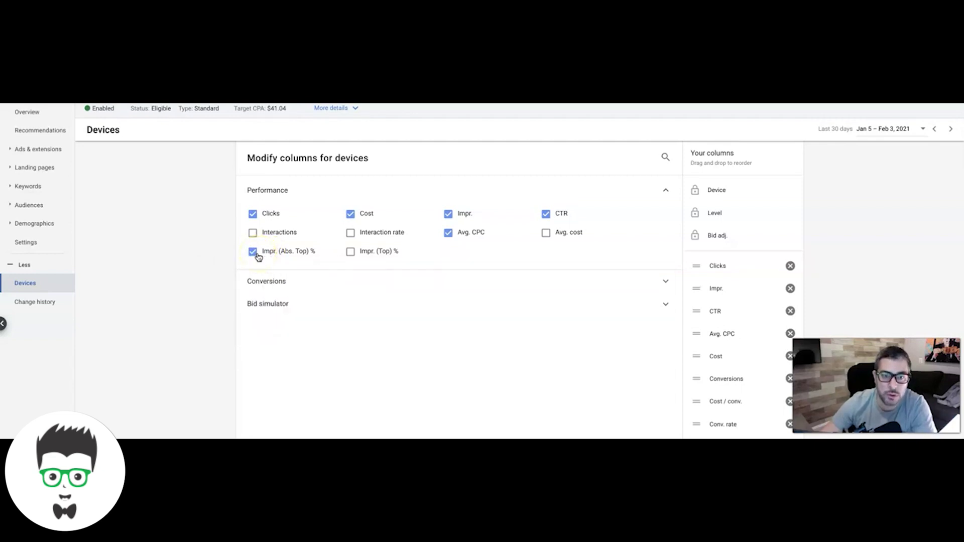
{"action": "left_click", "coordinate": [350, 254]}
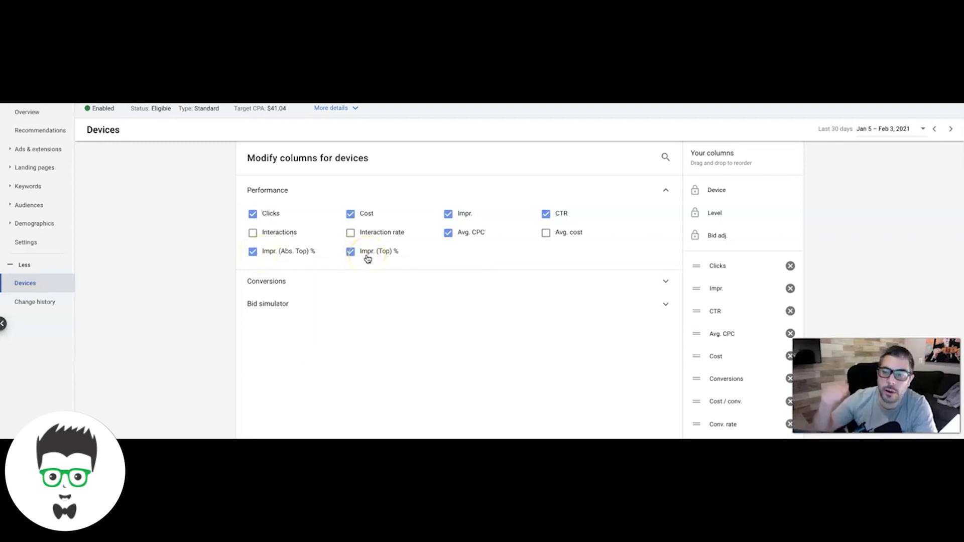
{"action": "left_click", "coordinate": [406, 248]}
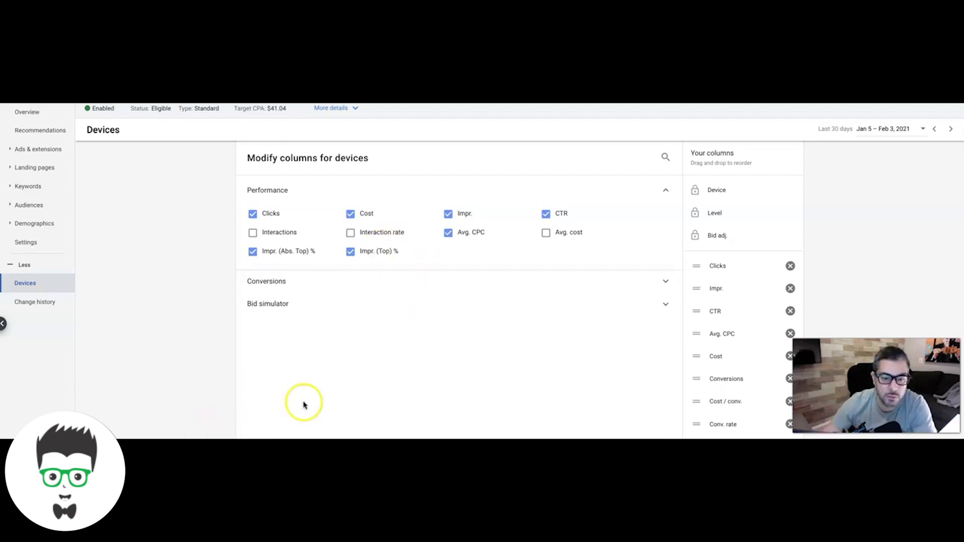
{"action": "scroll", "coordinate": [301, 387], "scroll_direction": "down", "scroll_amount": 1}
{"action": "scroll", "coordinate": [301, 390], "scroll_direction": "up", "scroll_amount": 1}
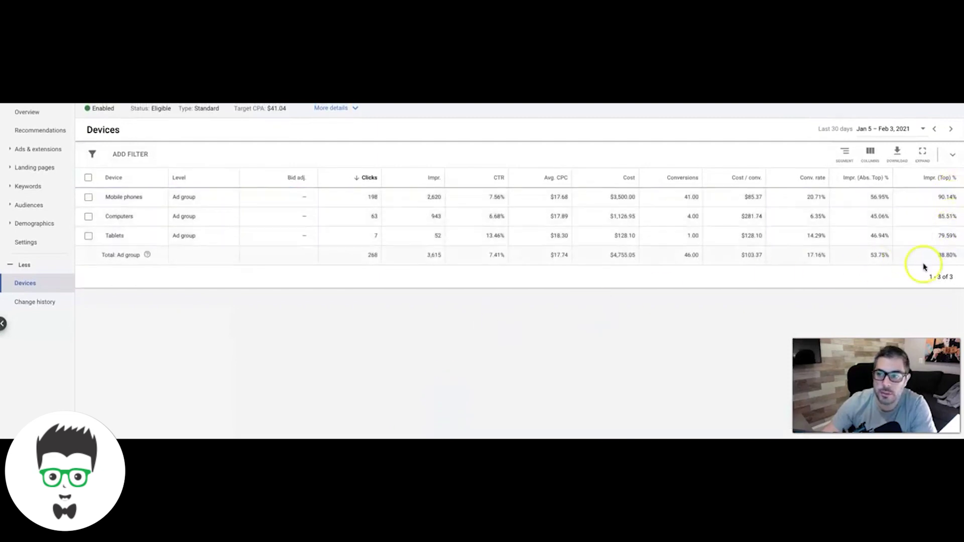
Compare the top and absolute top impression rates, conversion rate and impressions of mobile phones, computers and tablets.
{"action": "left_click", "coordinate": [942, 197]}
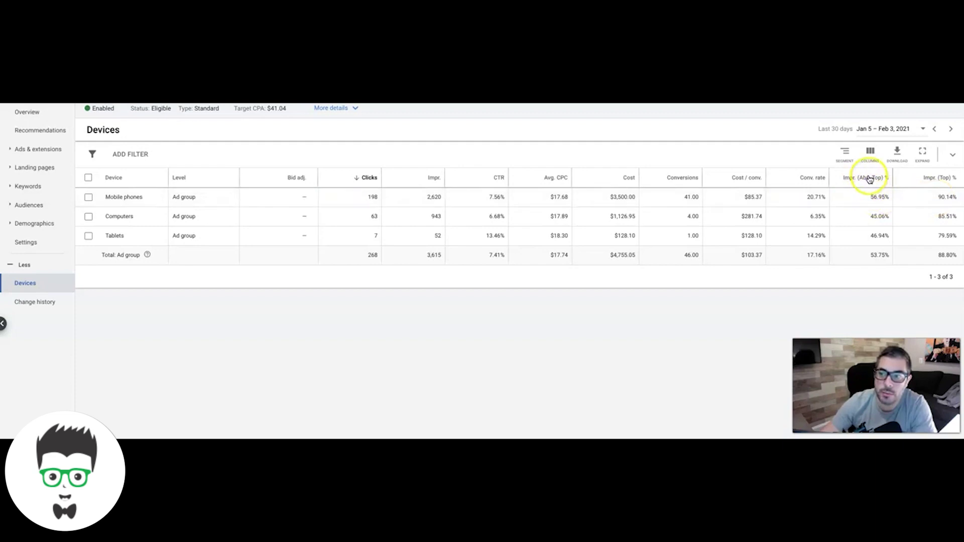
{"action": "mouse_move", "coordinate": [869, 179]}
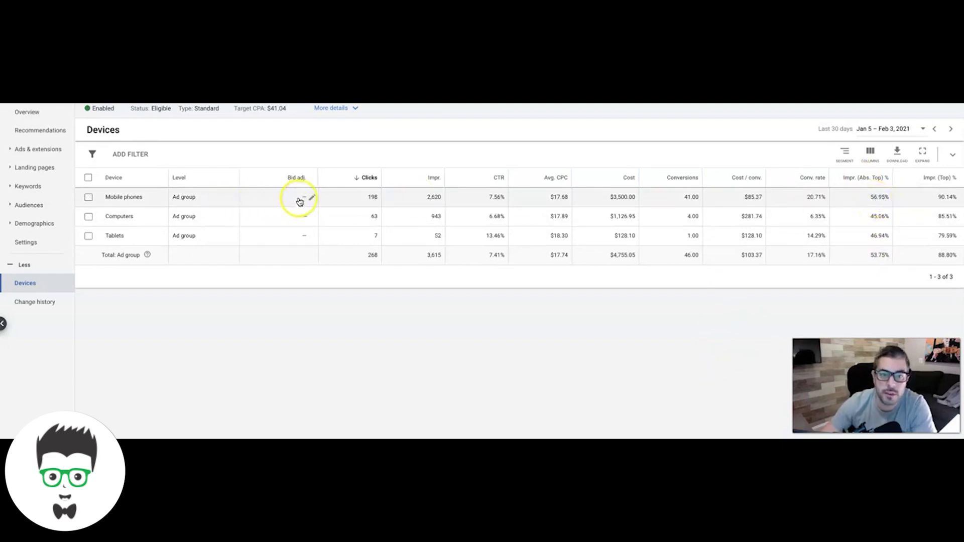
{"action": "left_click", "coordinate": [872, 197]}
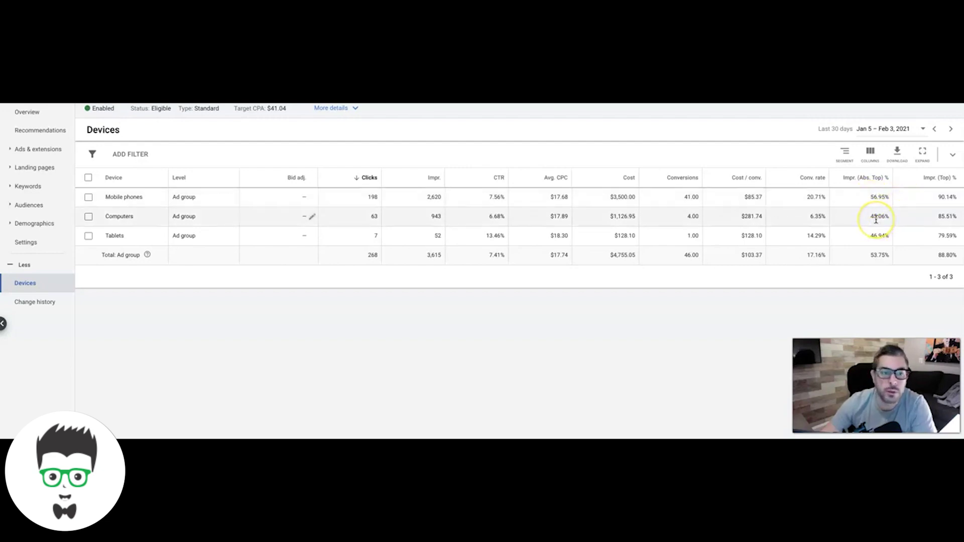
{"action": "left_click", "coordinate": [879, 216]}
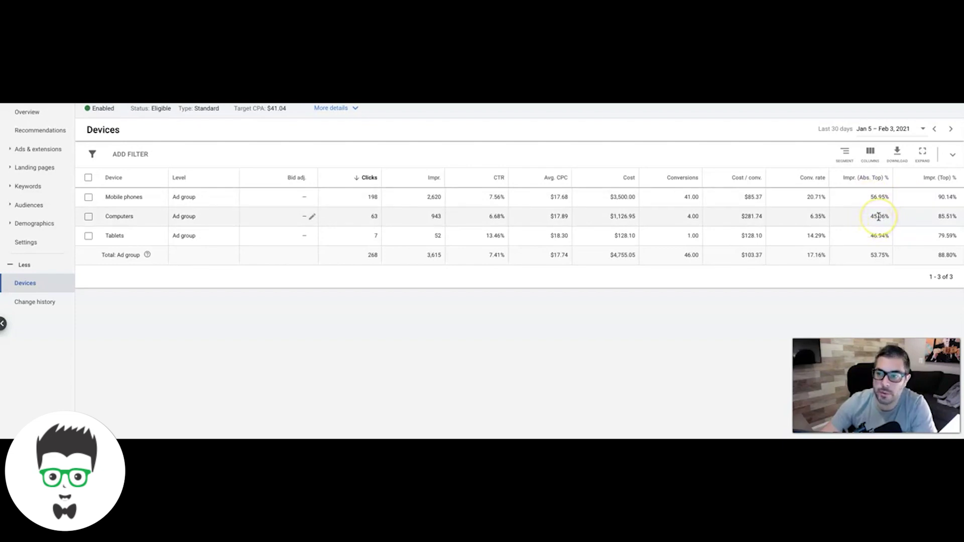
{"action": "left_click", "coordinate": [947, 217]}
{"action": "left_click", "coordinate": [937, 216]}
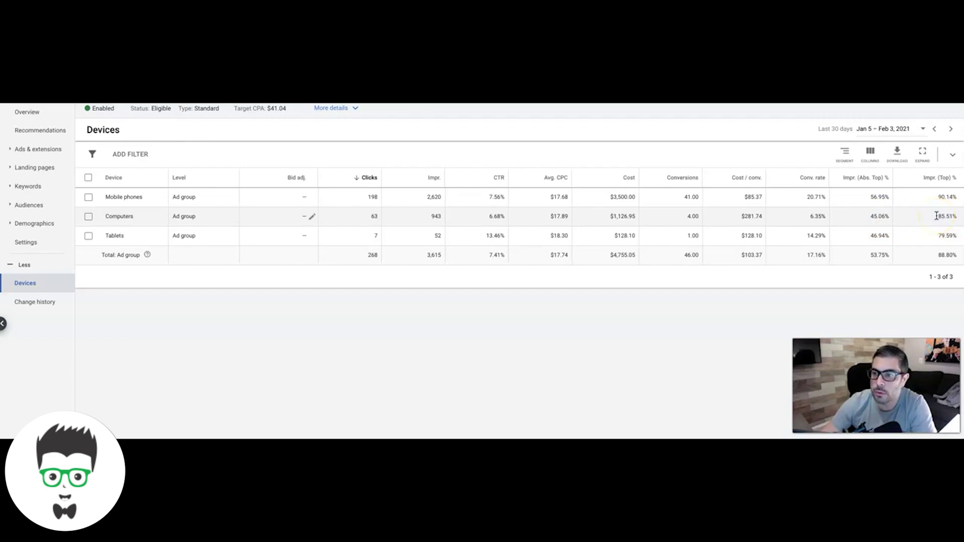
{"action": "left_click", "coordinate": [816, 217]}
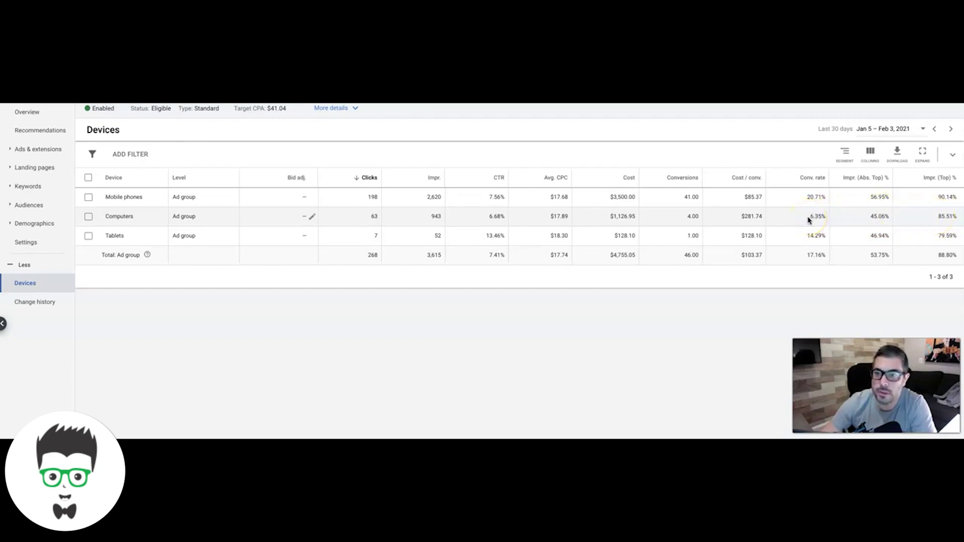
{"action": "left_click", "coordinate": [435, 229]}
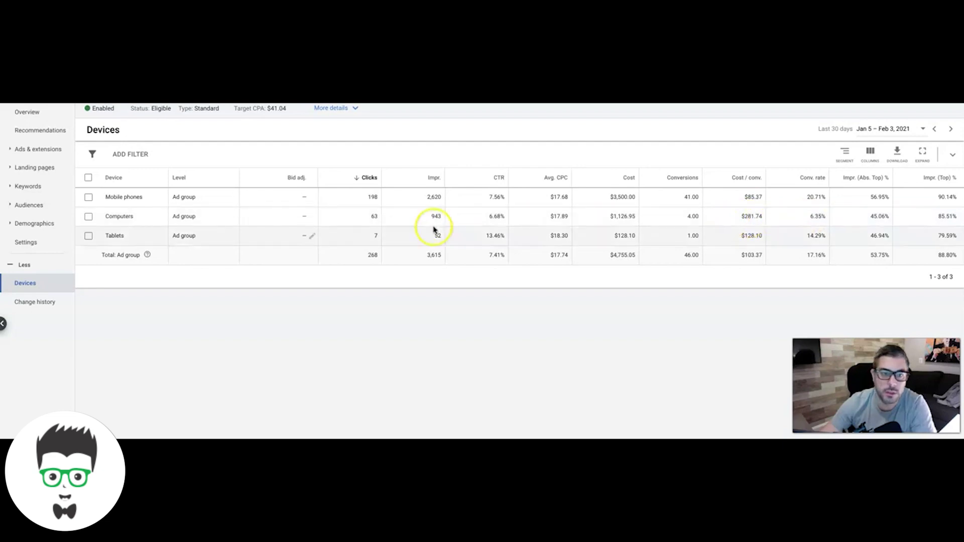
Set the bid adjustment for computers to a 15% decrease and save it.
{"action": "left_click", "coordinate": [305, 220]}
{"action": "left_click", "coordinate": [261, 235]}
{"action": "left_click", "coordinate": [266, 264]}
{"action": "left_click", "coordinate": [326, 234]}
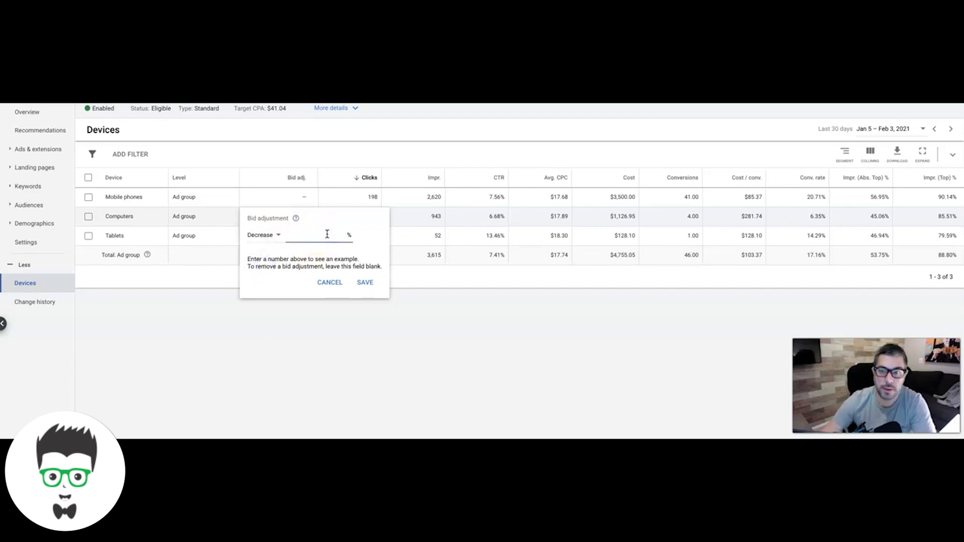
{"action": "type", "text": "15"}
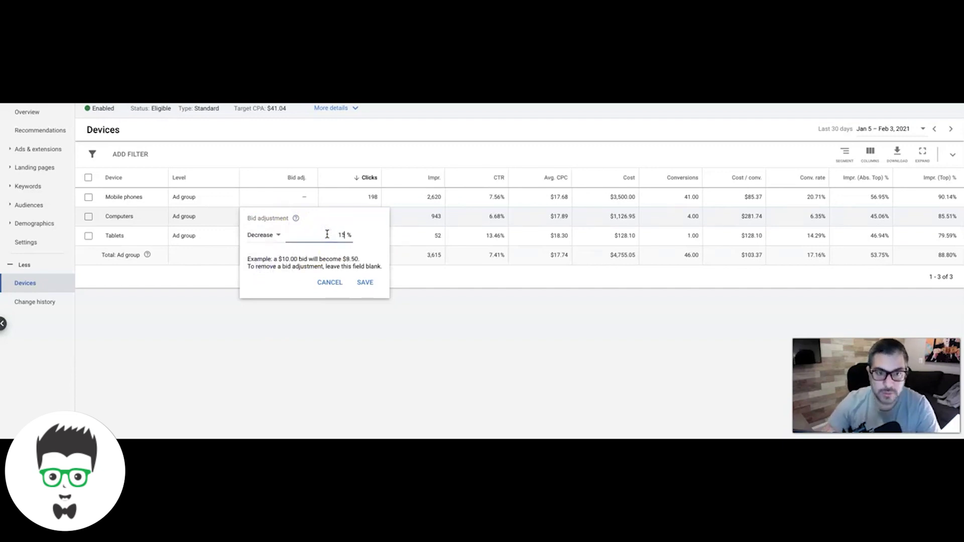
{"action": "left_click", "coordinate": [366, 283]}
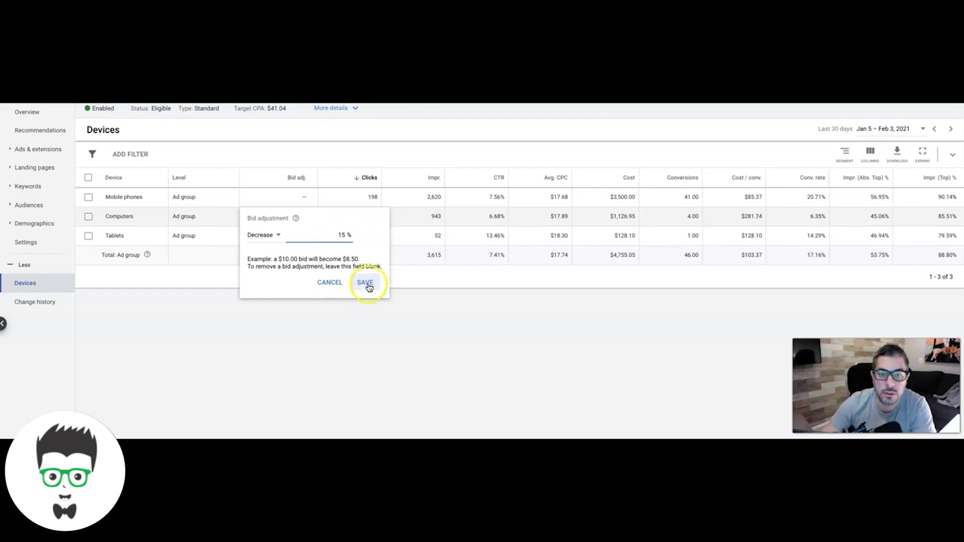
Set the bid adjustment for tablets to a 15% increase and save it.
{"action": "mouse_move", "coordinate": [297, 217]}
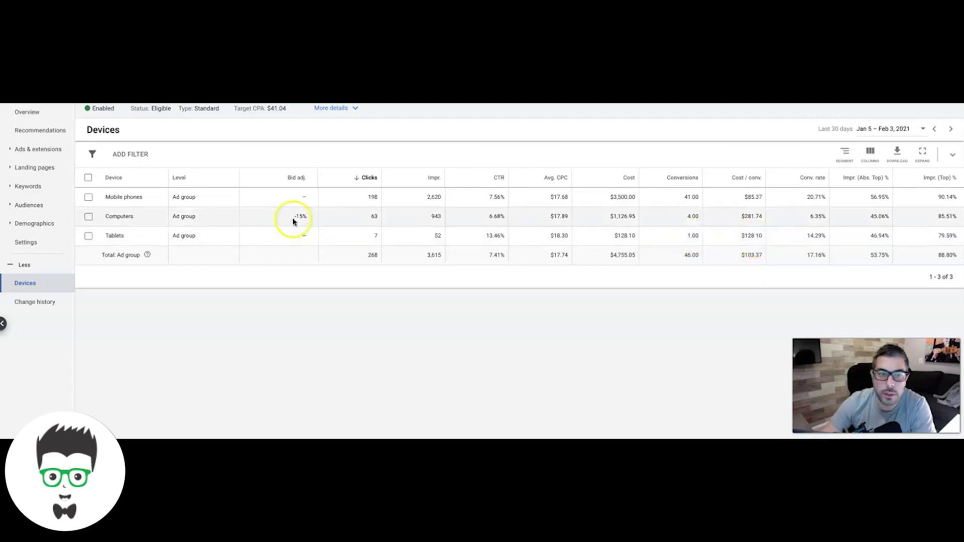
{"action": "left_click", "coordinate": [303, 238]}
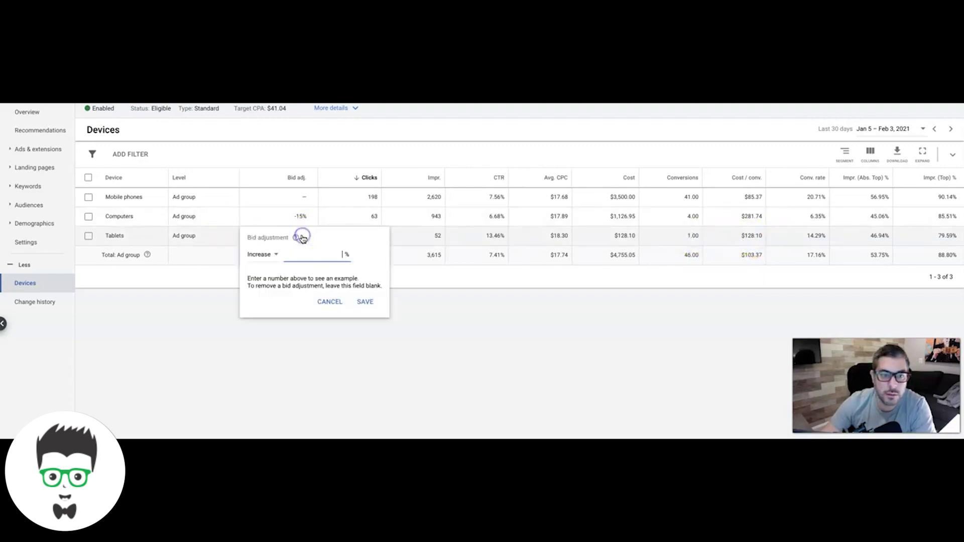
{"action": "type", "text": "15"}
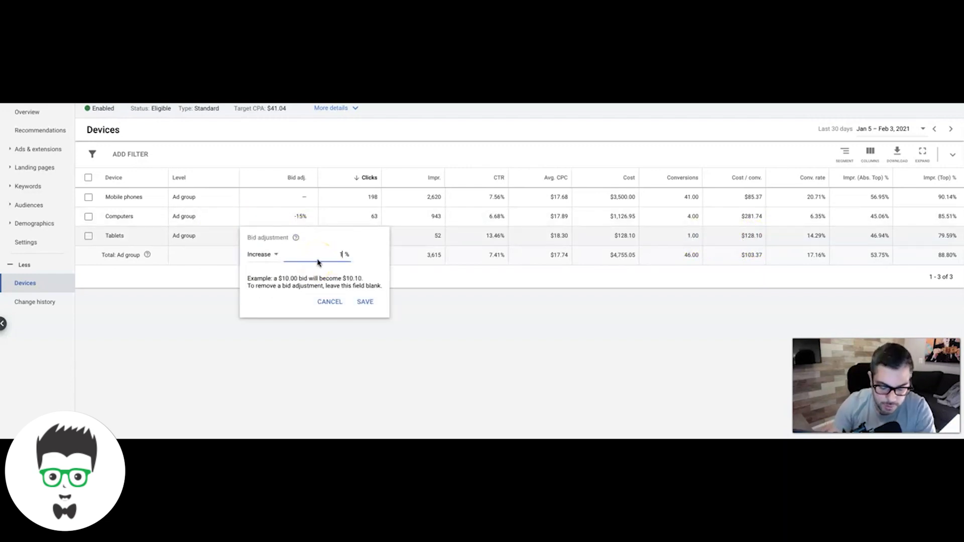
{"action": "left_click", "coordinate": [361, 306]}
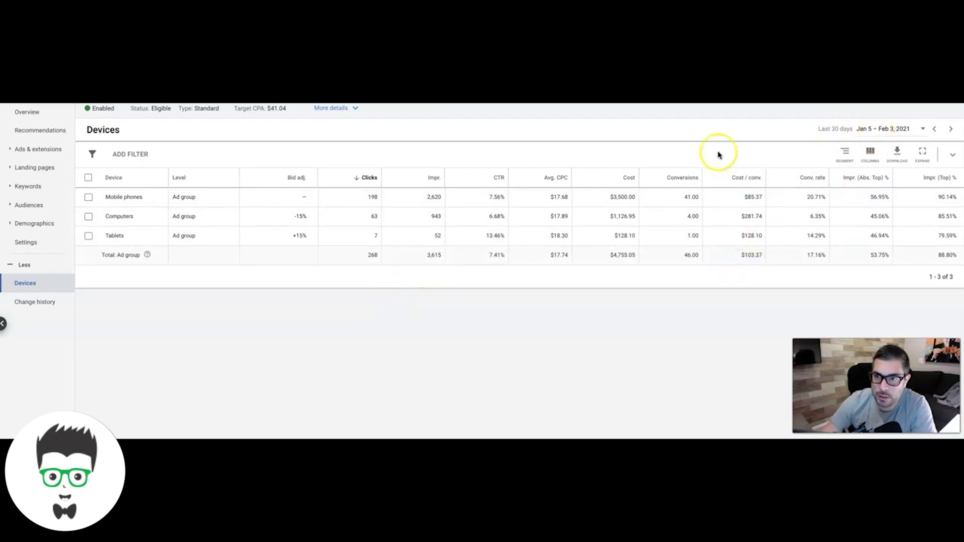
Switch the devices report to the last 7 days and set the bid adjustment for tablets to a 25% decrease.
{"action": "left_click", "coordinate": [874, 129]}
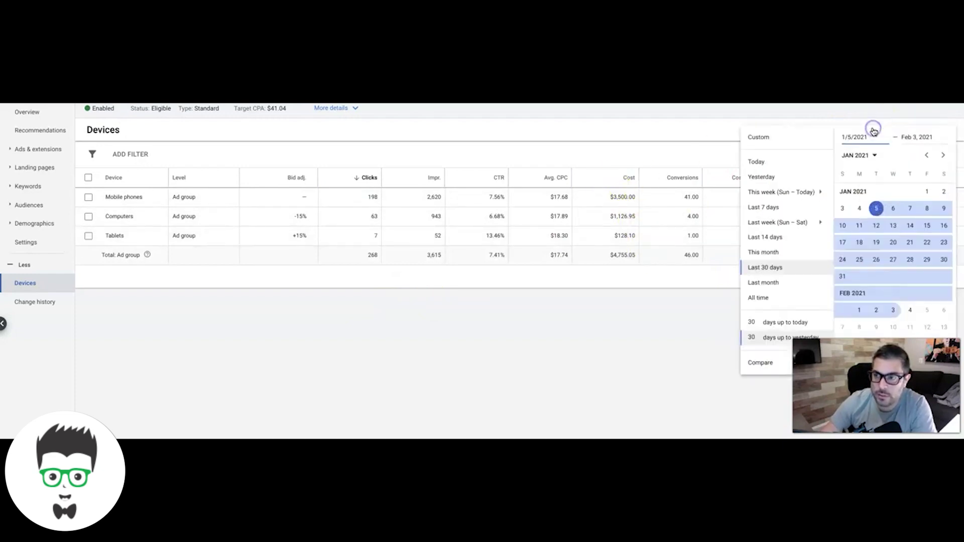
{"action": "left_click", "coordinate": [776, 208]}
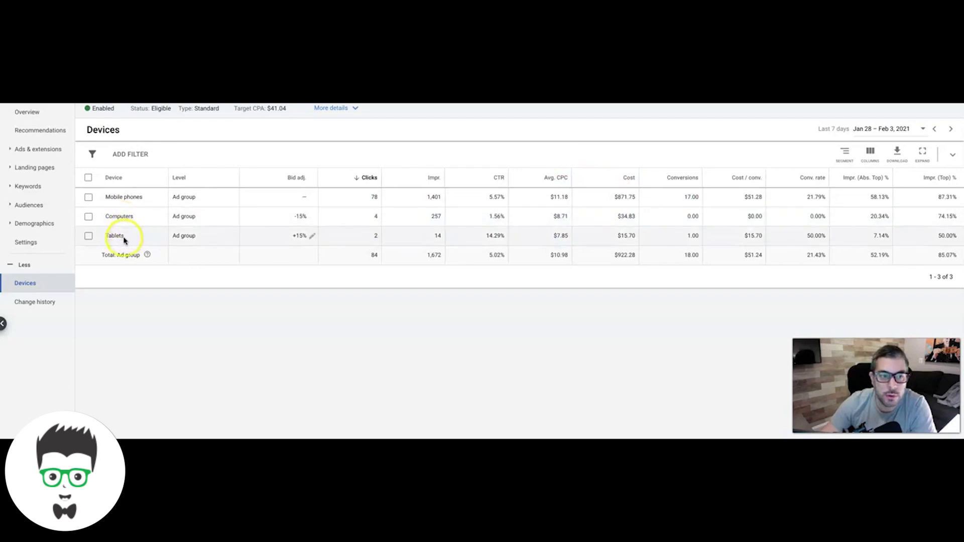
{"action": "left_click", "coordinate": [297, 235]}
{"action": "left_click", "coordinate": [265, 256]}
{"action": "left_click", "coordinate": [262, 279]}
{"action": "left_click", "coordinate": [341, 254]}
{"action": "left_click_drag", "start_coordinate": [341, 254], "coordinate": [332, 253]}
{"action": "type", "text": "2"}
{"action": "left_click", "coordinate": [365, 301]}
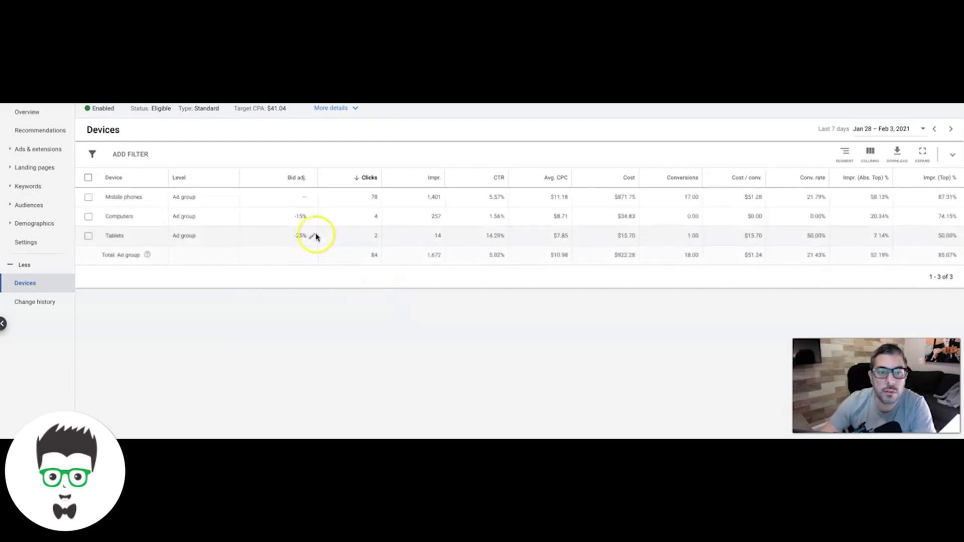
Set the bid adjustment for computers to a 25% decrease and save it.
{"action": "left_click", "coordinate": [312, 217]}
{"action": "left_click_drag", "start_coordinate": [340, 233], "coordinate": [326, 234]}
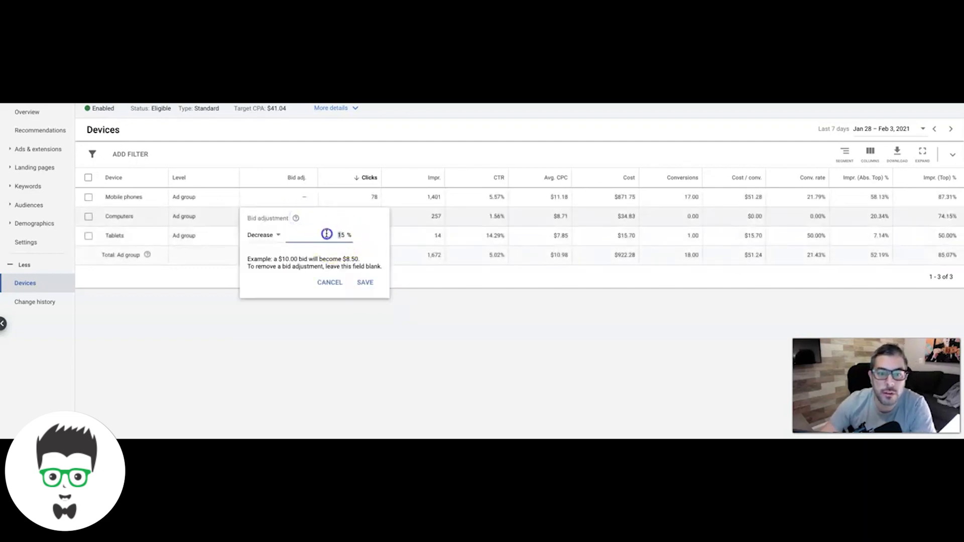
{"action": "type", "text": "2"}
{"action": "left_click", "coordinate": [365, 283]}
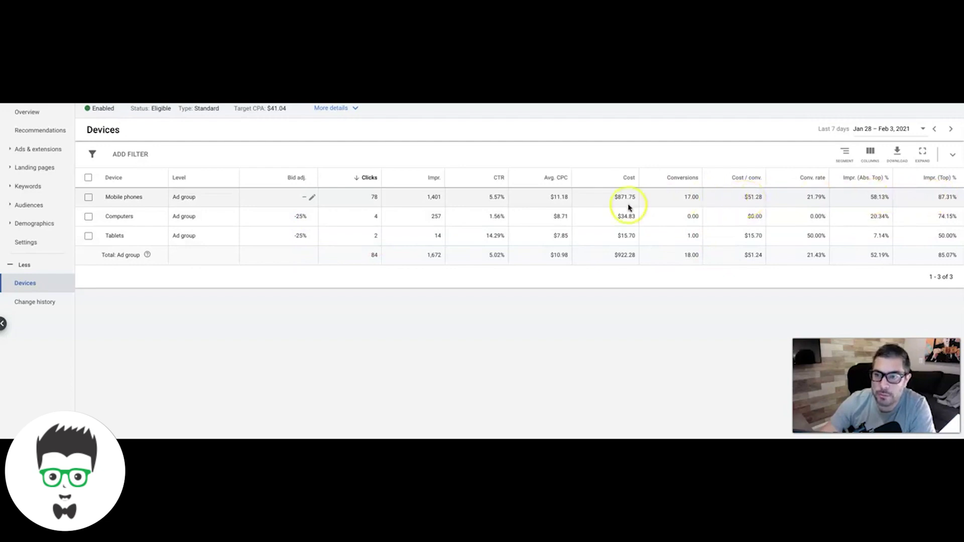
Set the bid adjustment for mobile phones to a 5% increase and save it.
{"action": "left_click", "coordinate": [304, 197]}
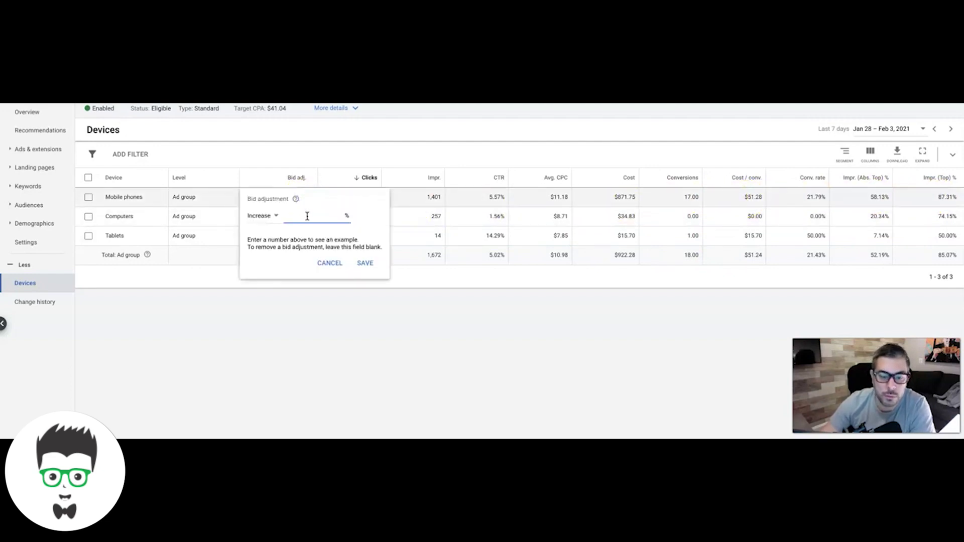
{"action": "type", "text": "5"}
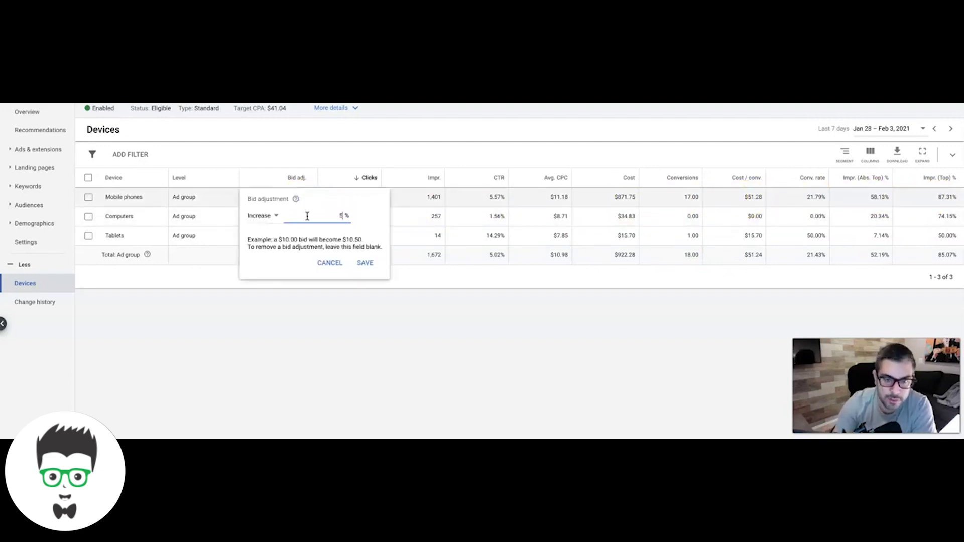
{"action": "left_click", "coordinate": [365, 262]}
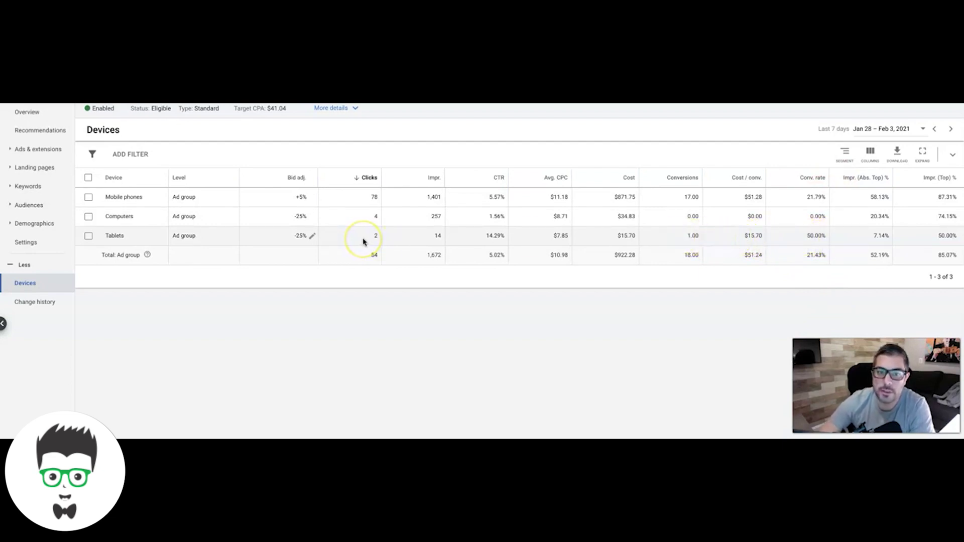
Compare the device results of the last 30 days with those of the last 7 days.
{"action": "left_click", "coordinate": [870, 130]}
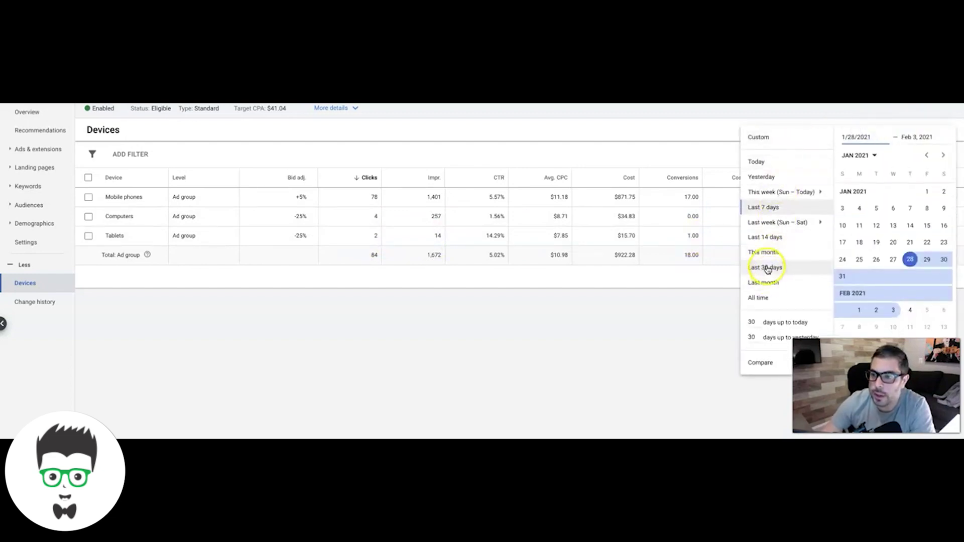
{"action": "left_click", "coordinate": [767, 268]}
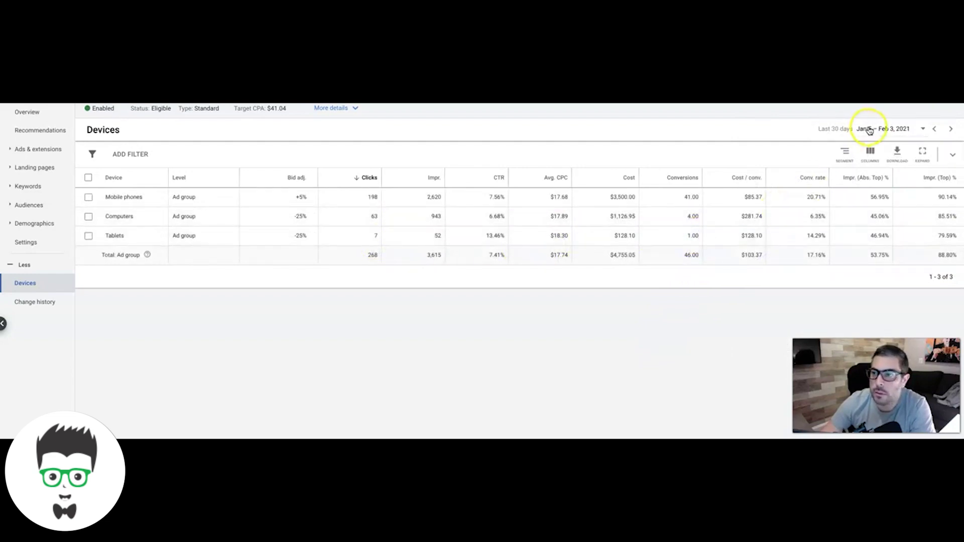
{"action": "left_click", "coordinate": [870, 131]}
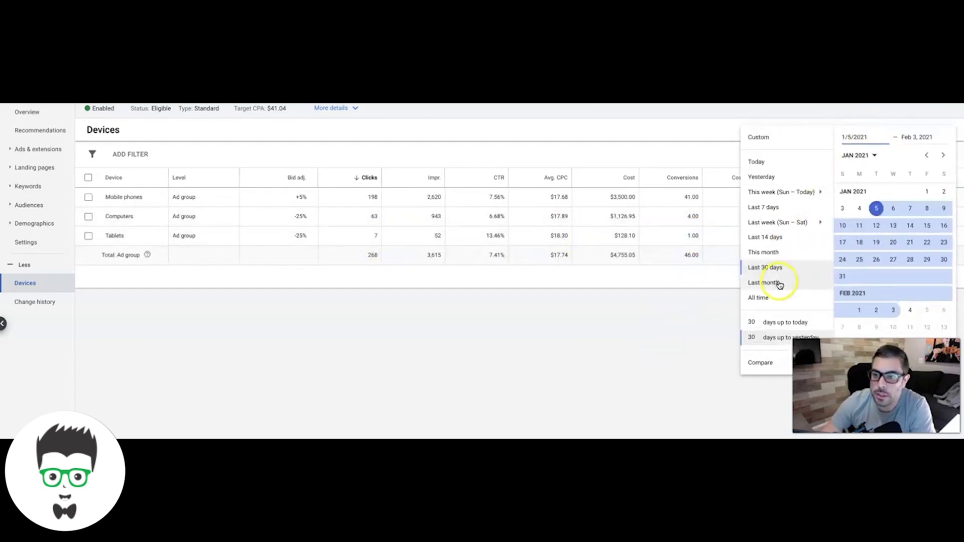
{"action": "left_click", "coordinate": [764, 208]}
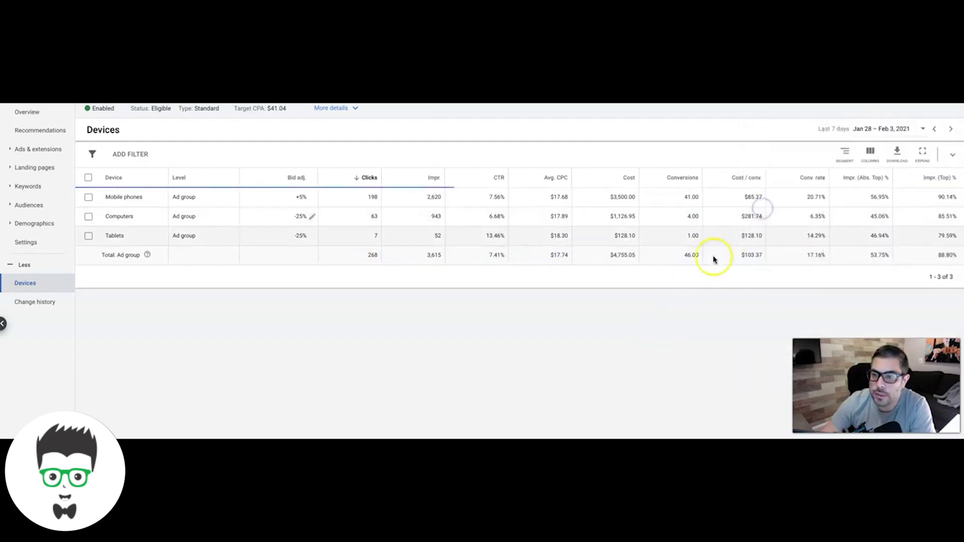